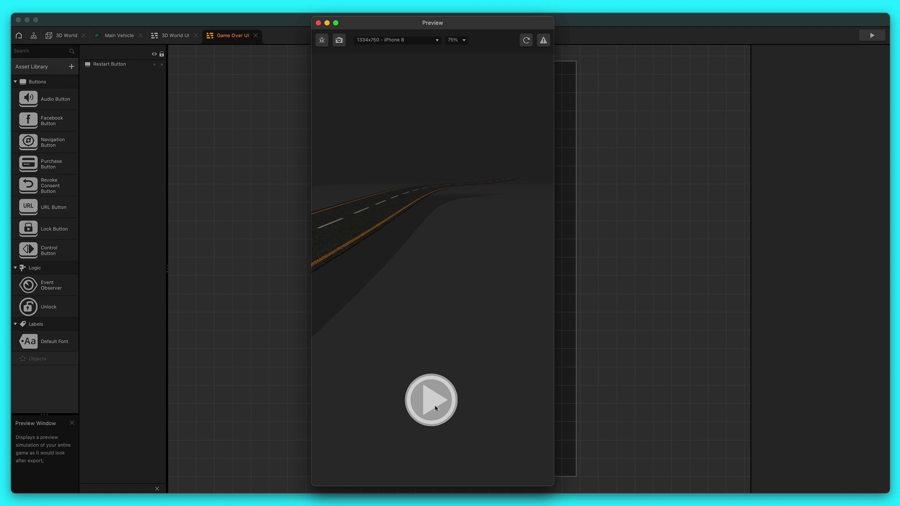
- Close the game preview and open the Points object's node map from the 3D World's level section 1
left_click(319, 23)
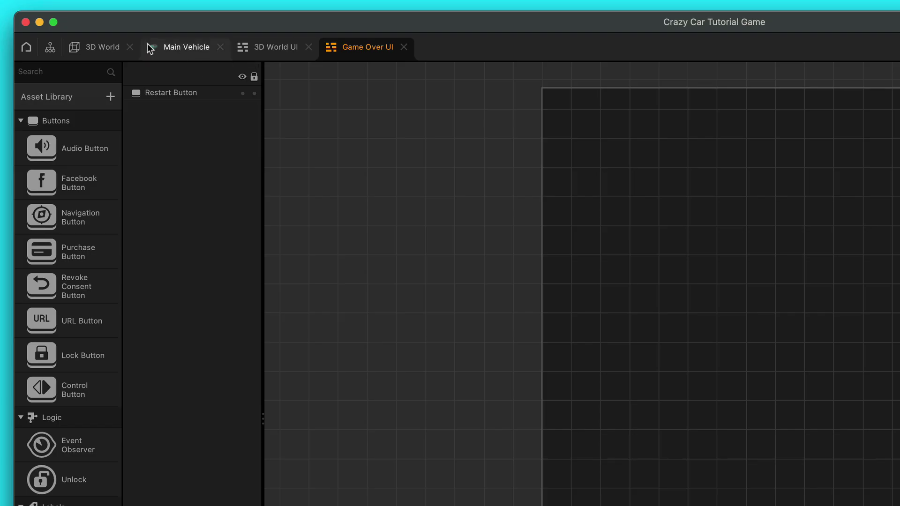
left_click(91, 43)
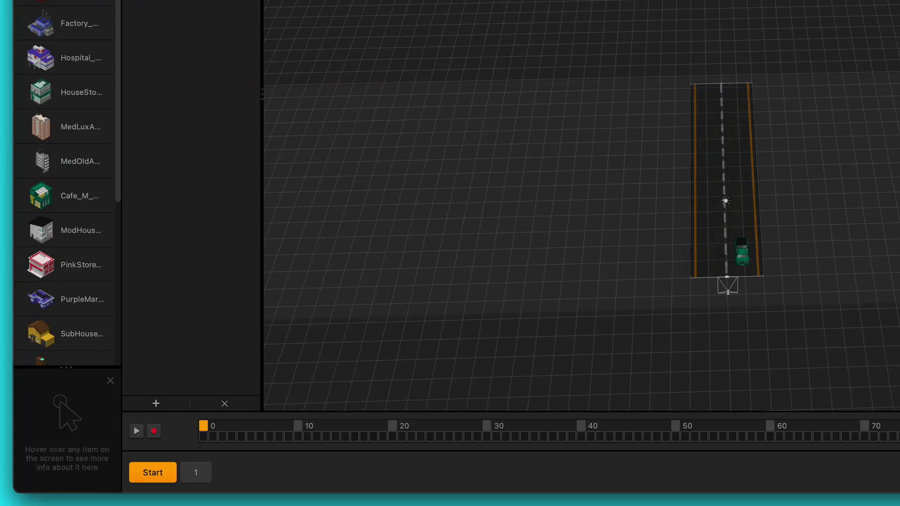
left_click(201, 475)
scroll(75, 197, "down", 5)
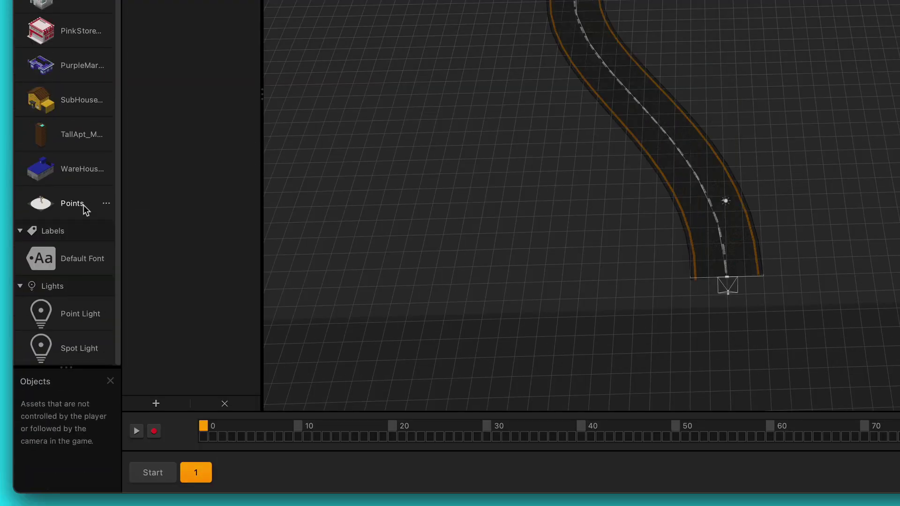
double_click(78, 206)
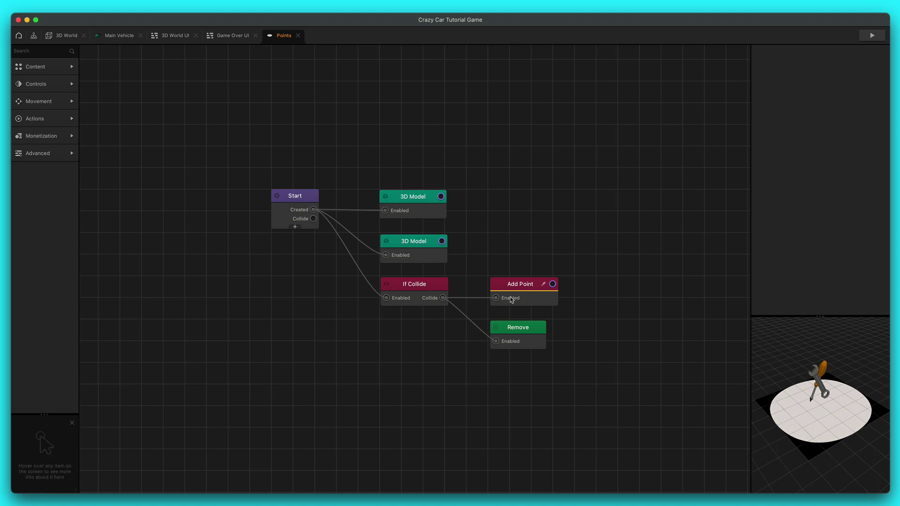
- Delete the existing Add Point node from the Points node map
left_click(520, 287)
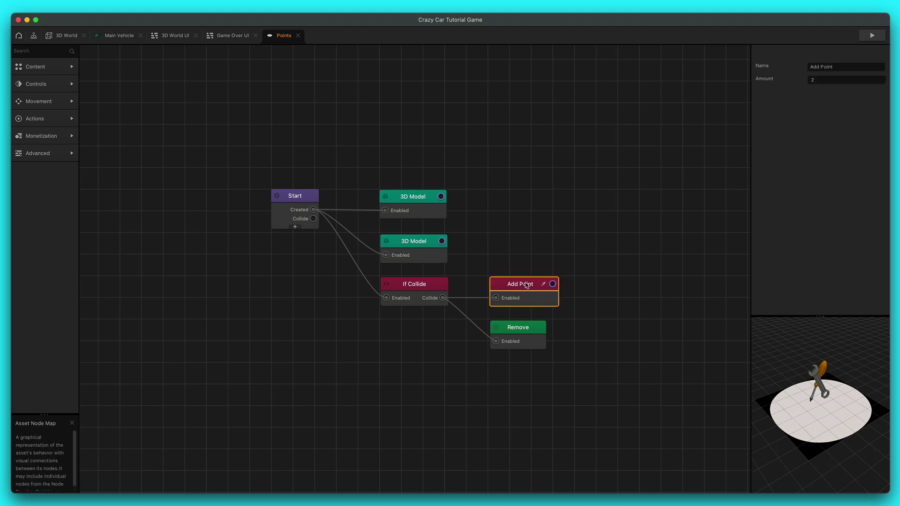
left_click_drag(524, 288, 525, 285)
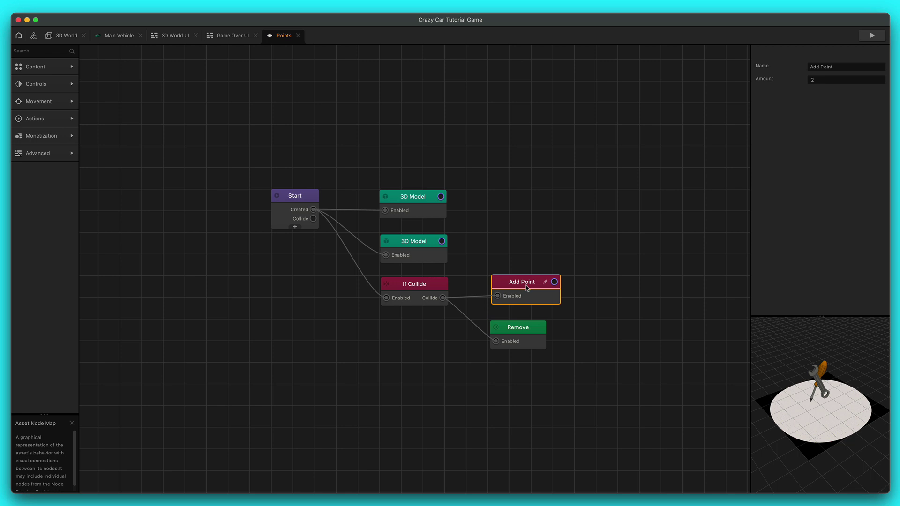
key("Delete")
- Add a new Add Point node above Remove and connect its Enabled input to If Collide's Collide output
left_click(53, 51)
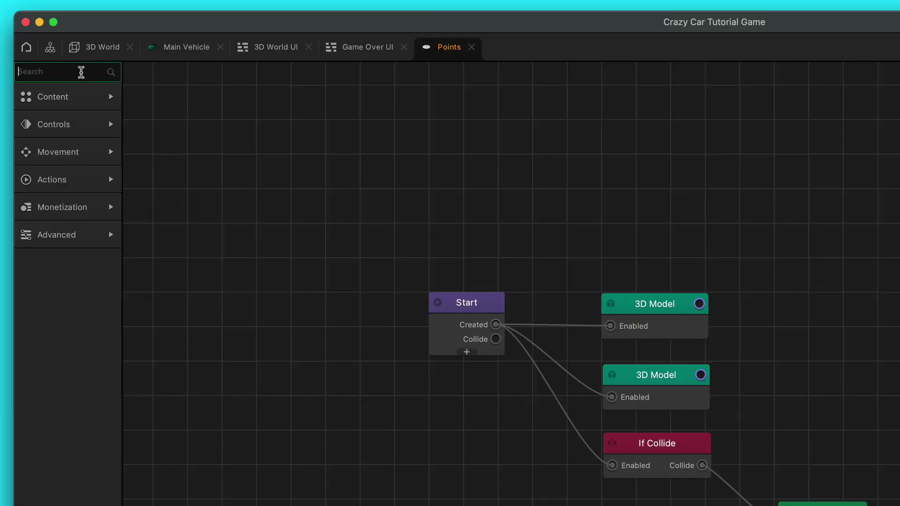
type("add")
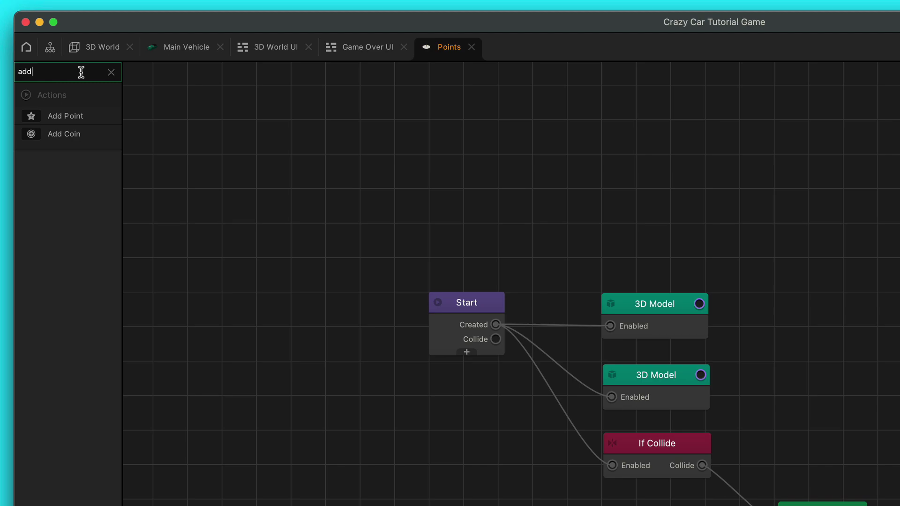
left_click_drag(72, 115, 874, 450)
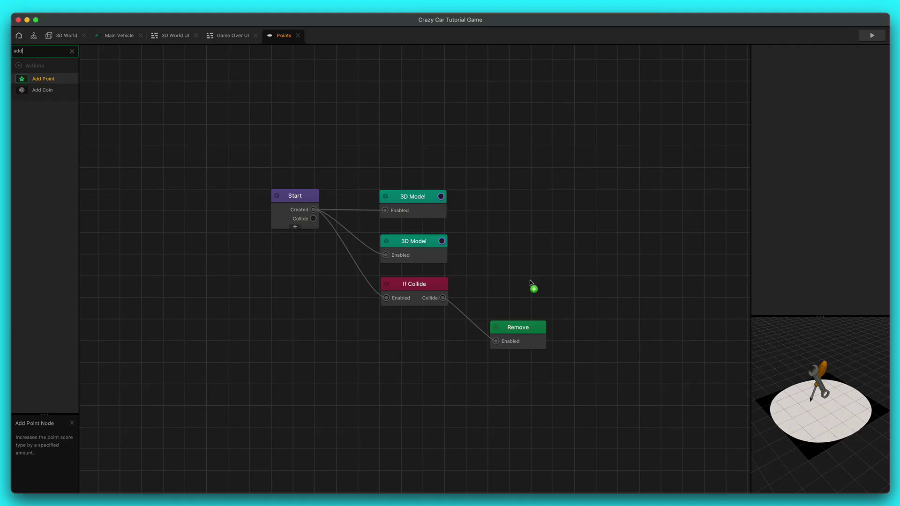
left_click_drag(550, 287, 520, 261)
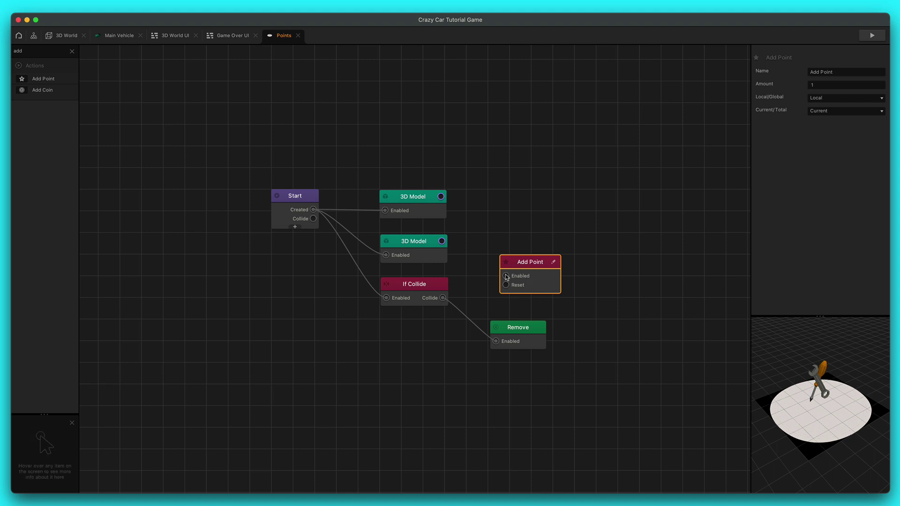
left_click_drag(505, 276, 442, 298)
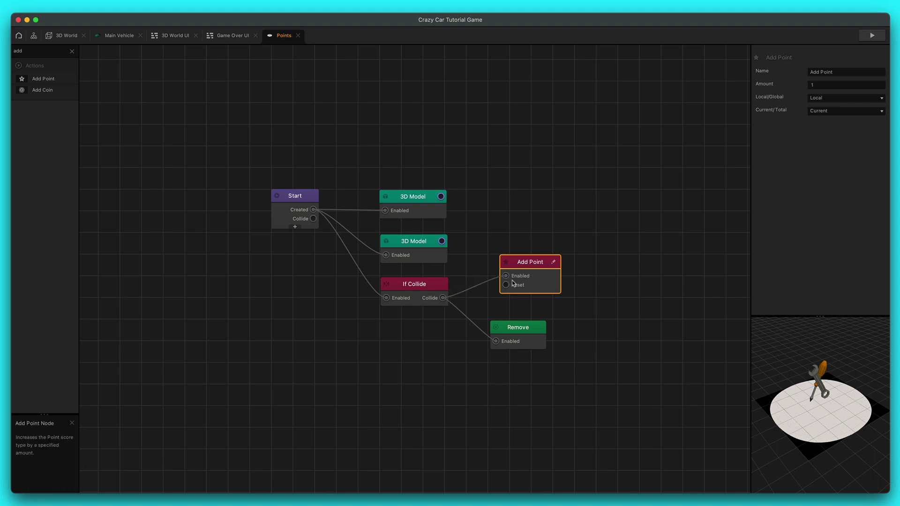
left_click(421, 291)
left_click(524, 280)
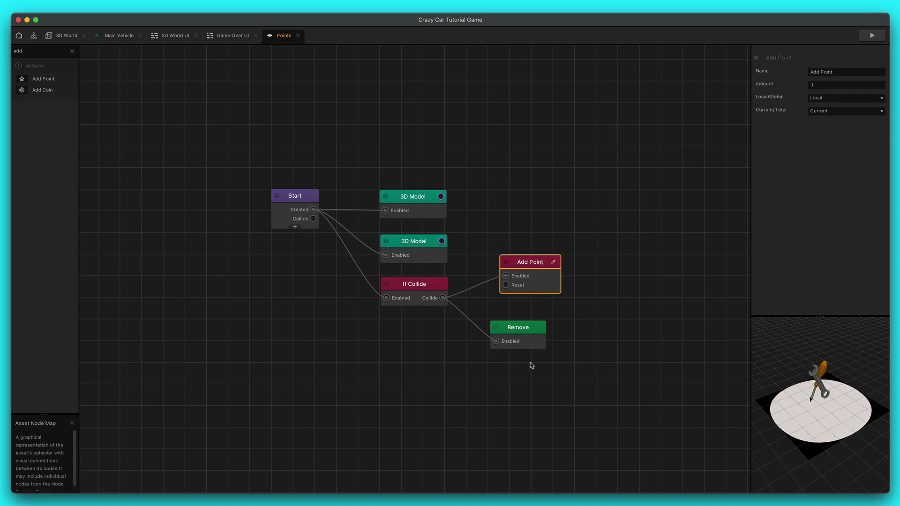
- Set the If Collide node's affected asset to Character
left_click(411, 288)
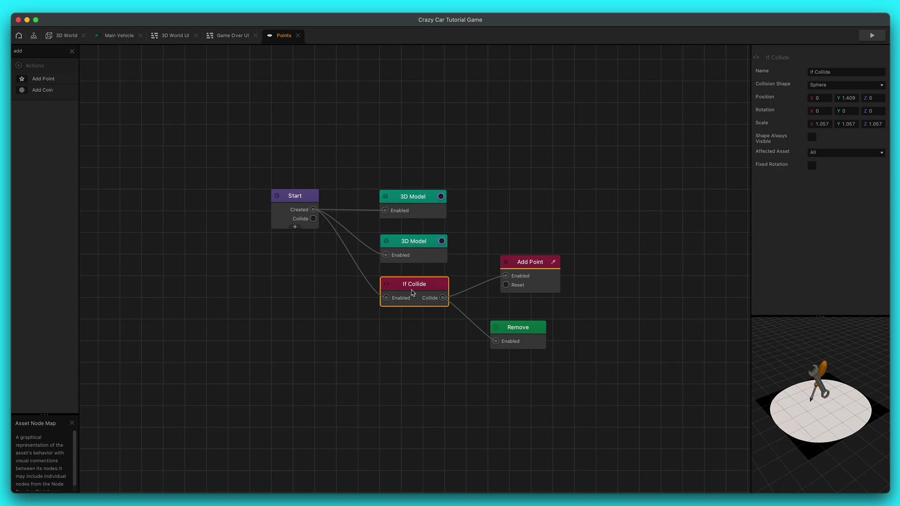
left_click(822, 153)
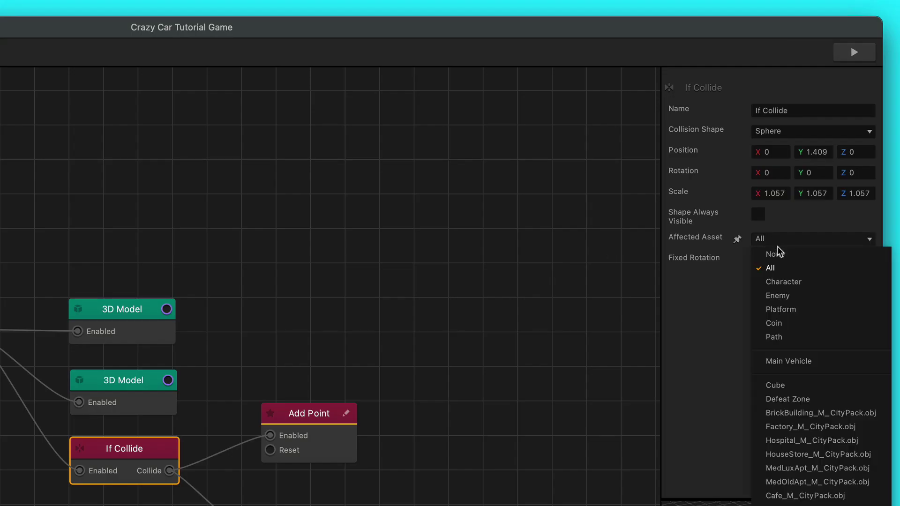
left_click(795, 283)
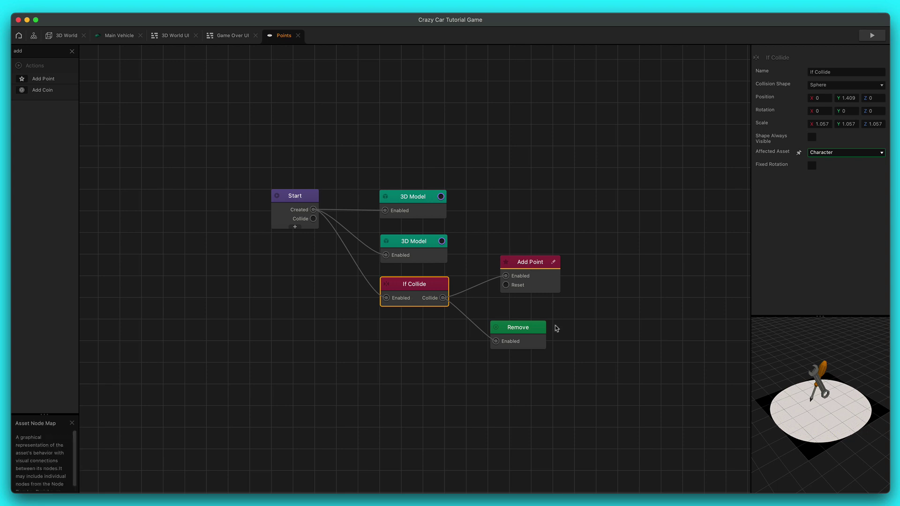
- Delete the 3D Model node holding the flat plane and move the If Collide node slightly upward
left_click(532, 338)
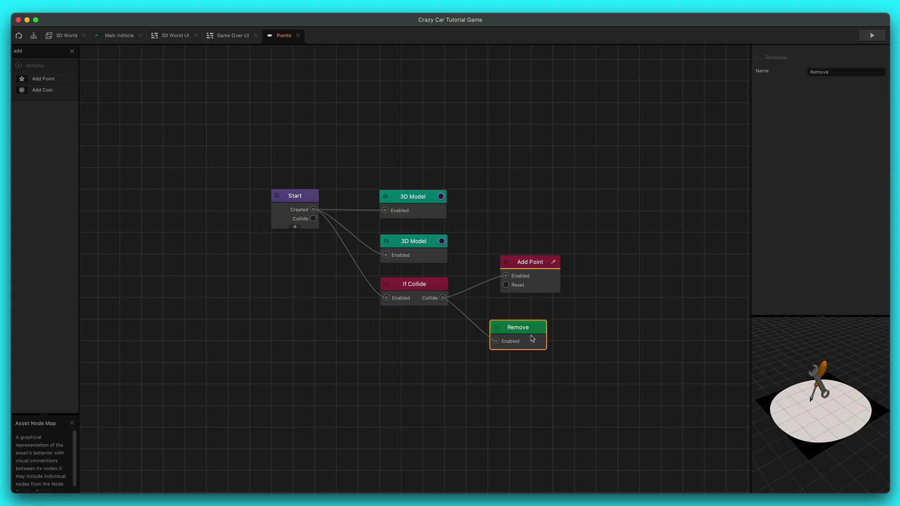
left_click(420, 257)
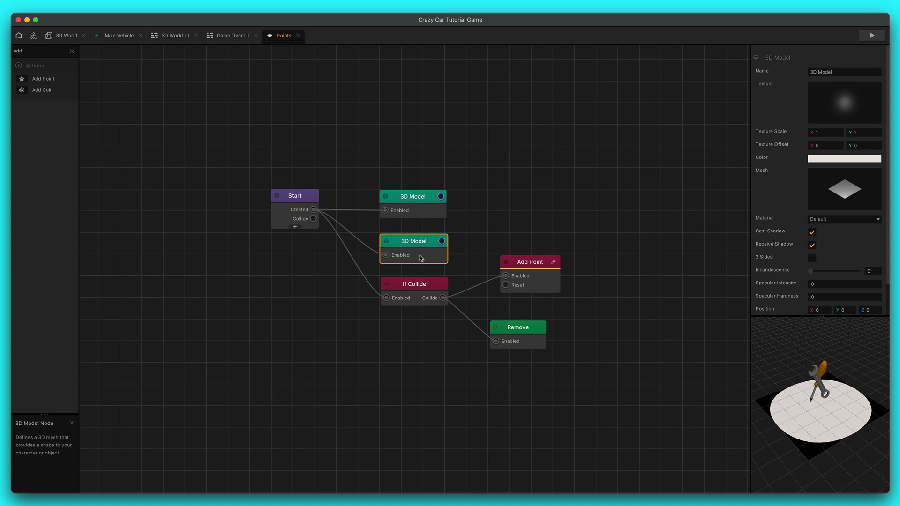
key("Delete")
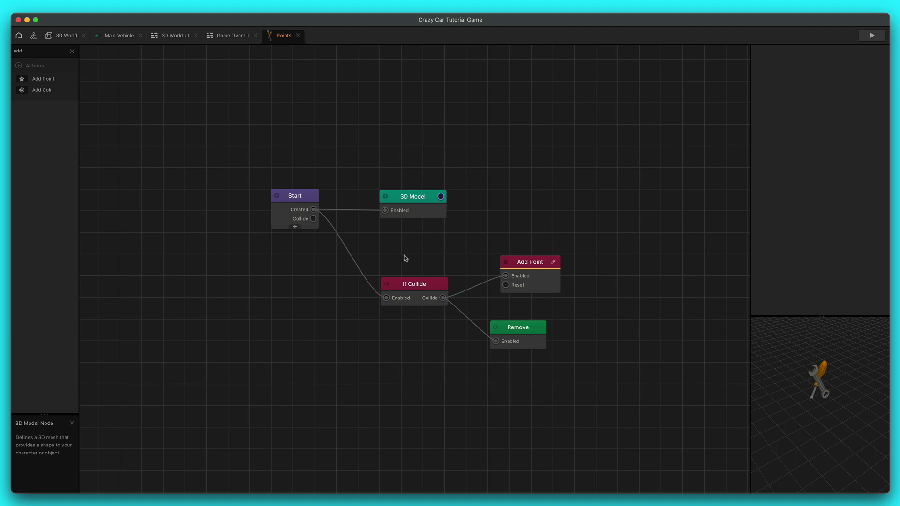
left_click_drag(411, 287, 408, 275)
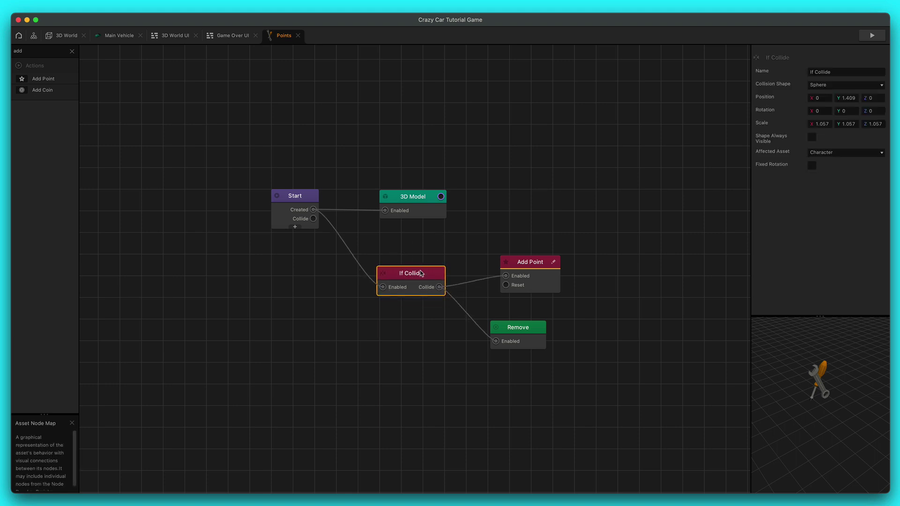
- Place a Points object on the upper bend of the 3D World's road and nudge it along X to -17.73
left_click(66, 36)
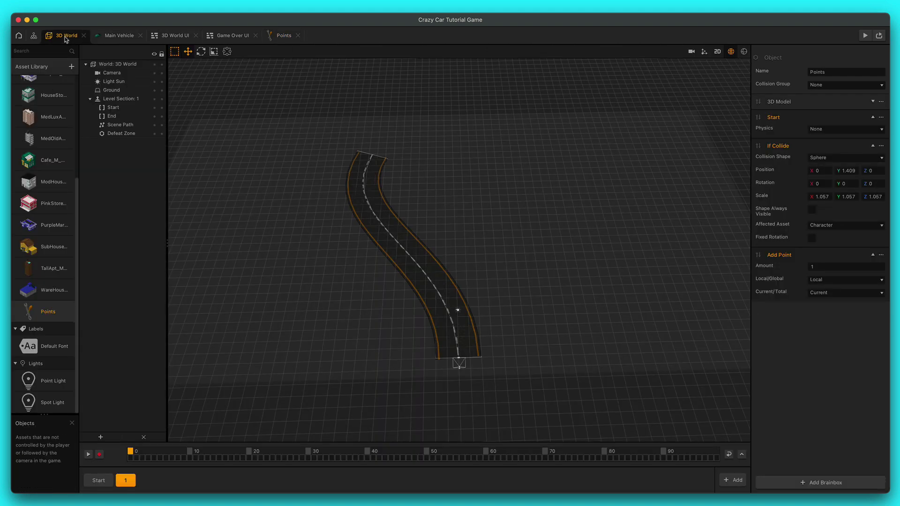
left_click_drag(44, 311, 373, 227)
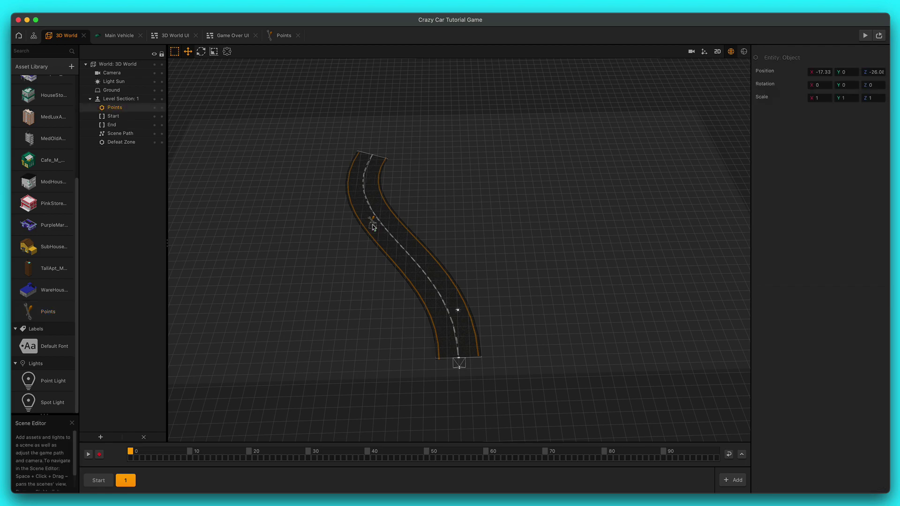
scroll(373, 228, "up", 8)
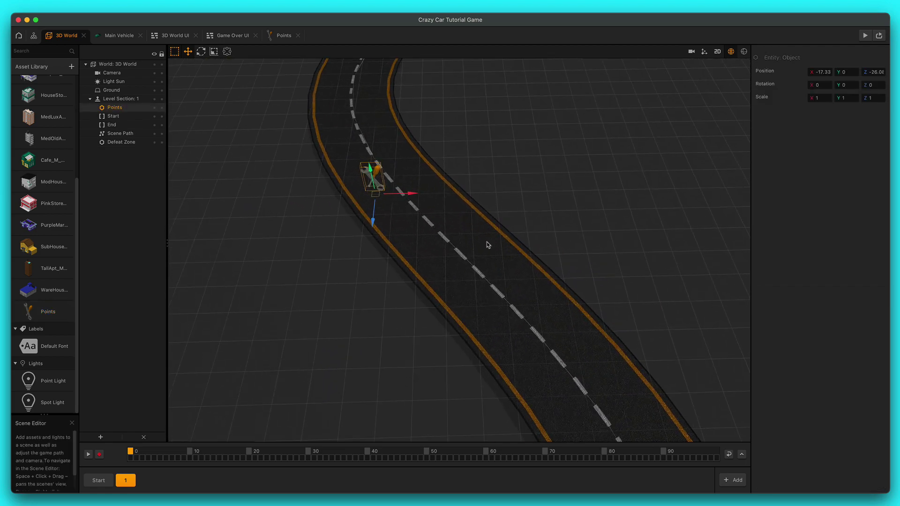
scroll(422, 221, "up", 5)
left_click_drag(274, 209, 547, 457)
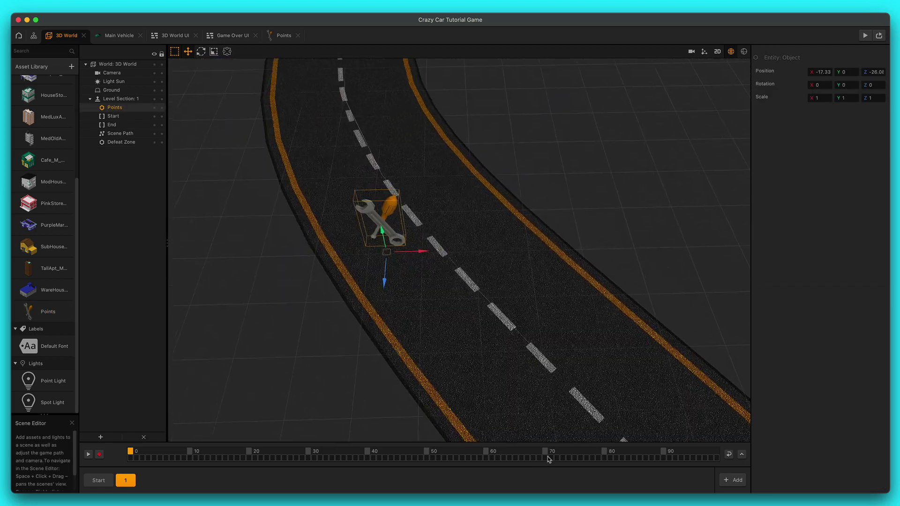
left_click_drag(401, 225, 464, 245)
right_click_drag(465, 258, 461, 287)
left_click_drag(461, 287, 444, 221)
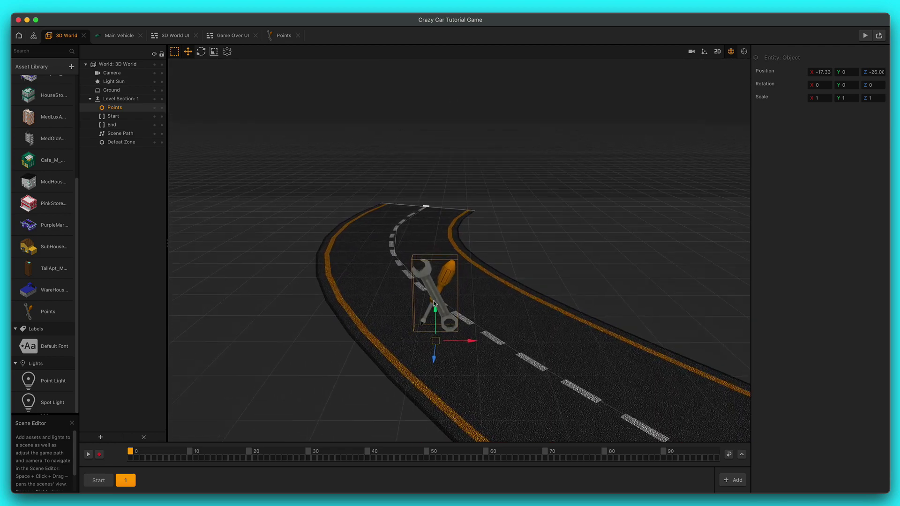
left_click_drag(463, 342, 449, 342)
- Add a Point Light to the scene beside the Points wrench-and-screwdriver model
mouse_move(492, 333)
right_mouse_down()
mouse_move(471, 350)
mouse_move(490, 343)
right_mouse_up()
left_click_drag(542, 279, 545, 282)
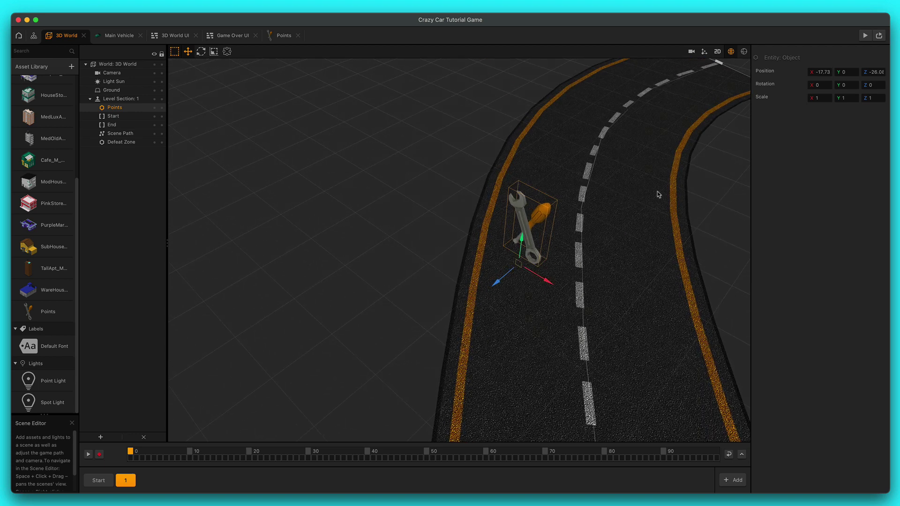
left_click_drag(622, 277, 450, 277)
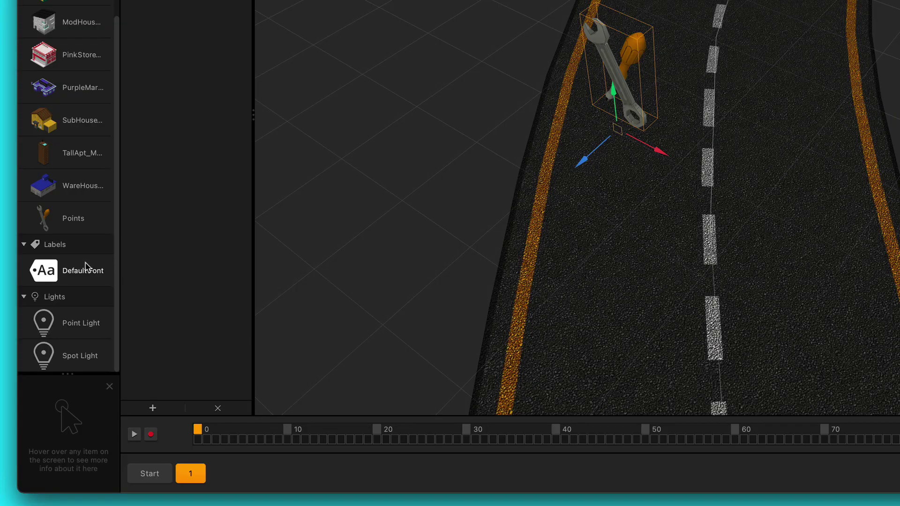
left_click_drag(80, 324, 641, 99)
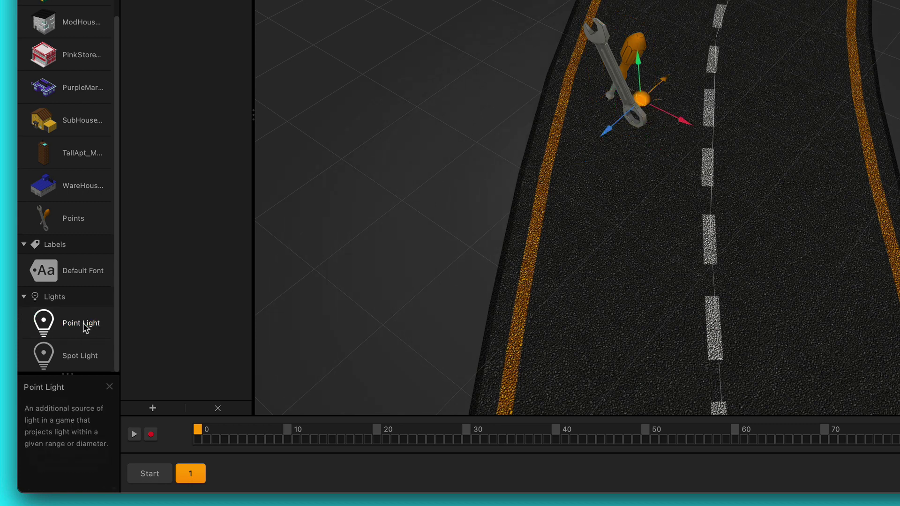
- Reposition the point light over the Points model at about X -18.21, Y 1.461, Z -27.43
left_click_drag(640, 69, 635, 28)
left_click_drag(605, 79, 617, 72)
right_click_drag(625, 97, 583, 129)
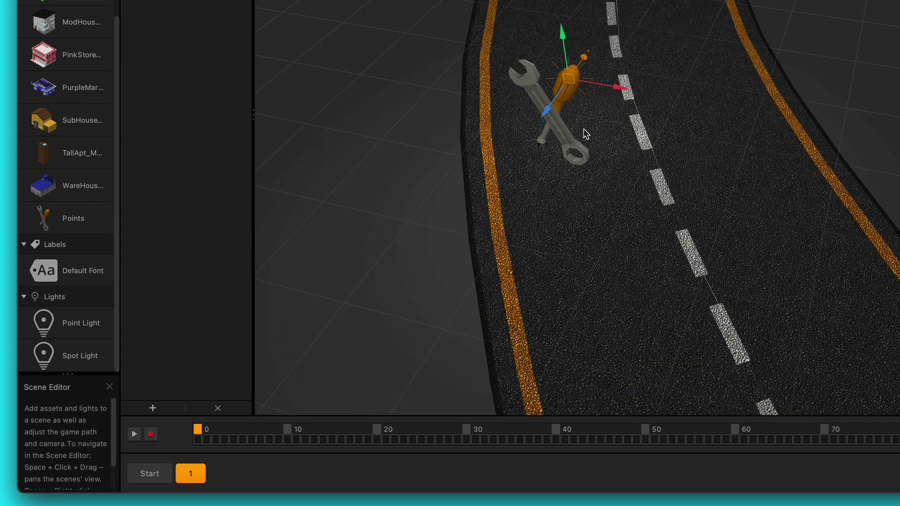
scroll(583, 129, "down", 2)
left_click_drag(628, 93, 619, 93)
left_click_drag(566, 117, 563, 120)
left_click_drag(638, 97, 635, 97)
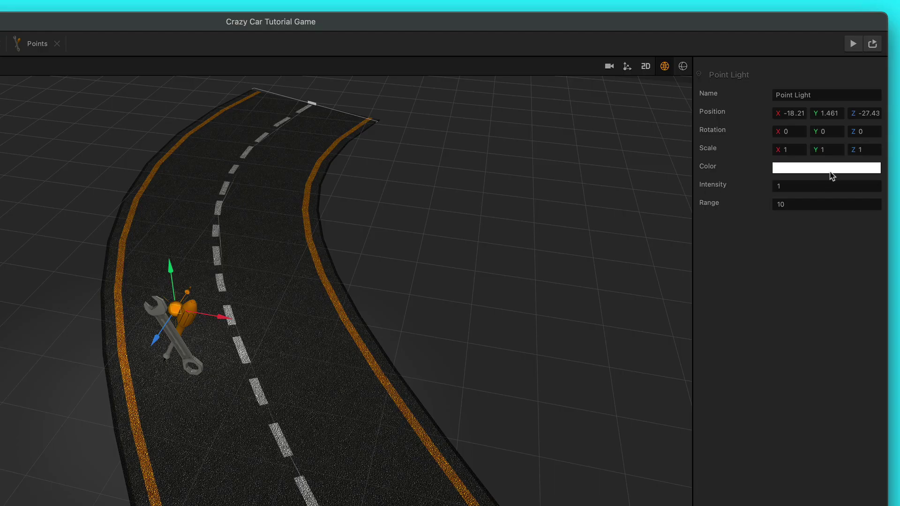
- Set the point light's intensity to 10 and its range to 3
left_click(807, 186)
type("0")
key("Return")
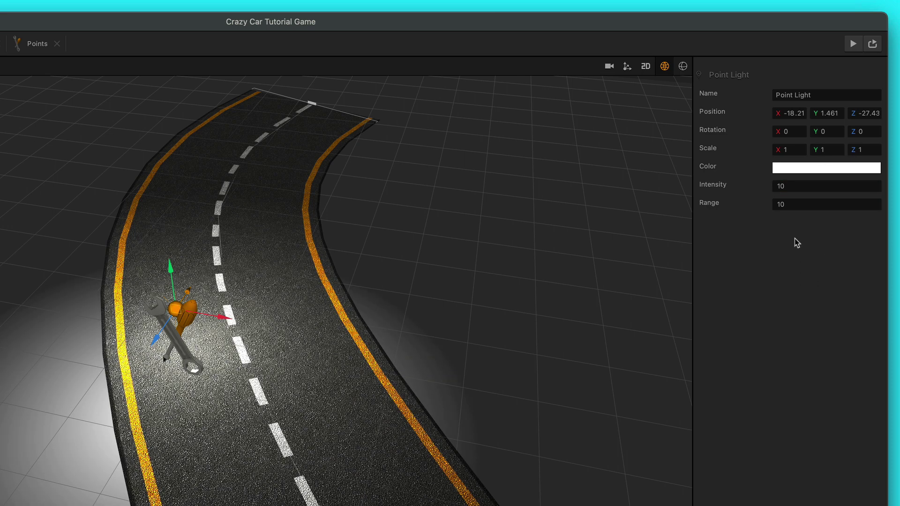
left_click(803, 207)
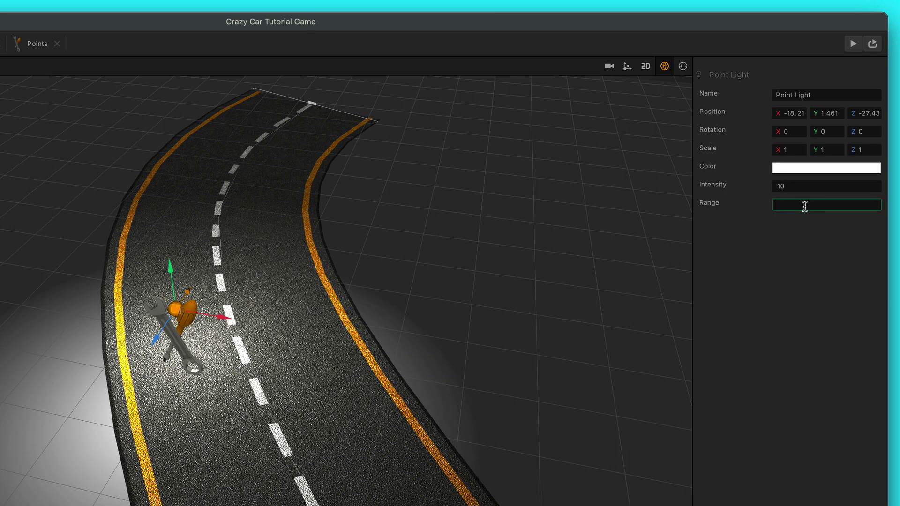
key("Return")
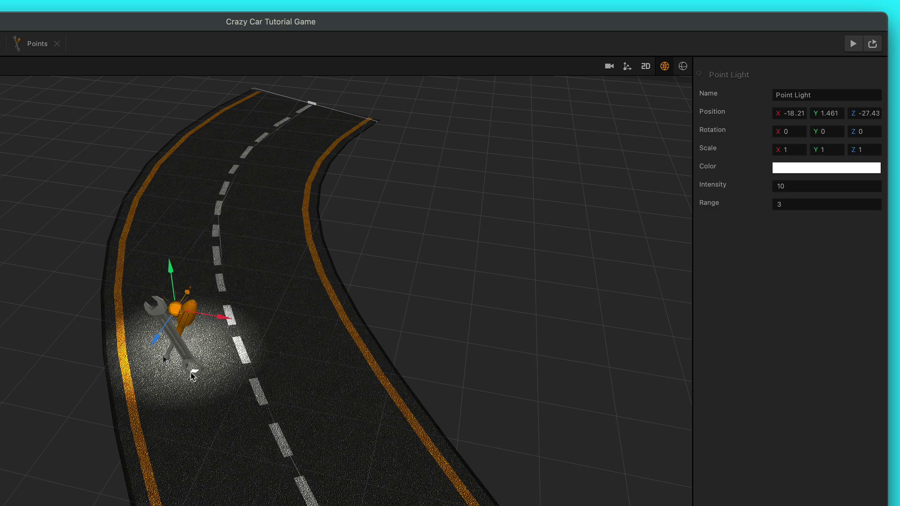
- Shift the point light to about X -17.97, Z -26.95 and set its range to 2.5
scroll(197, 372, "down", 3)
mouse_move(212, 352)
middle_mouse_down()
mouse_move(217, 405)
mouse_move(218, 345)
middle_mouse_up()
left_click_drag(192, 252, 227, 244)
middle_click_drag(252, 300, 260, 268)
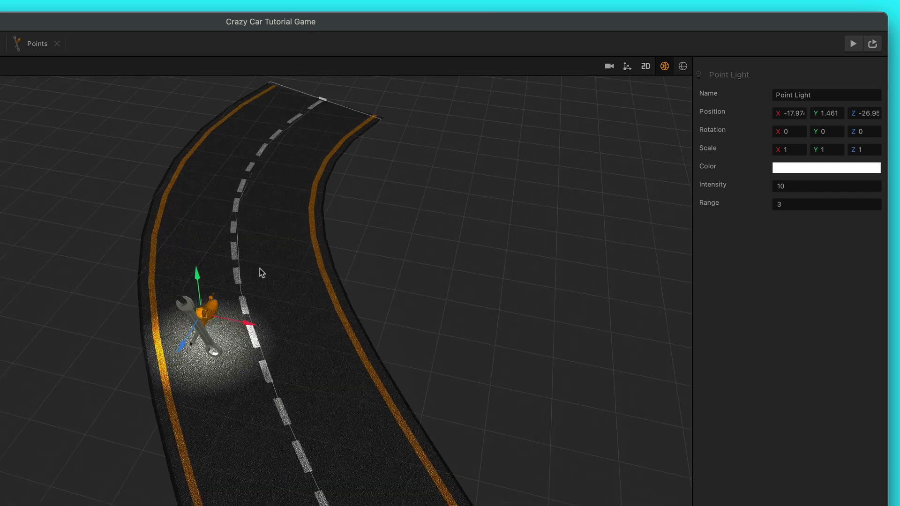
left_click(827, 208)
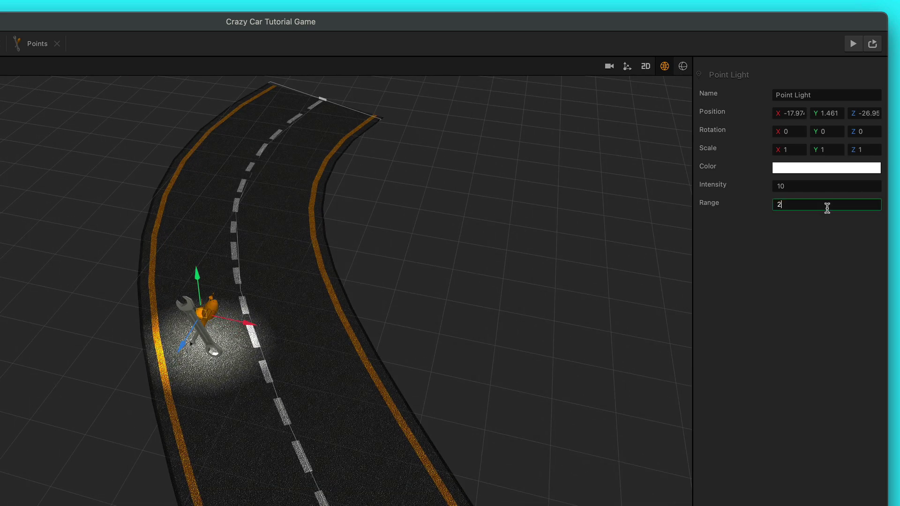
key("Return")
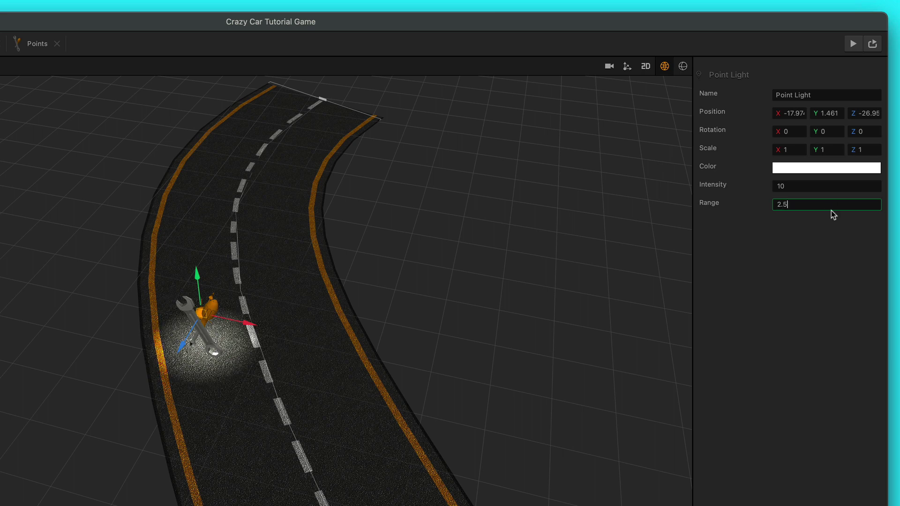
- Set the point light's range to 2.4 and make the light a child of the Points object in Level Section 1
left_click(805, 254)
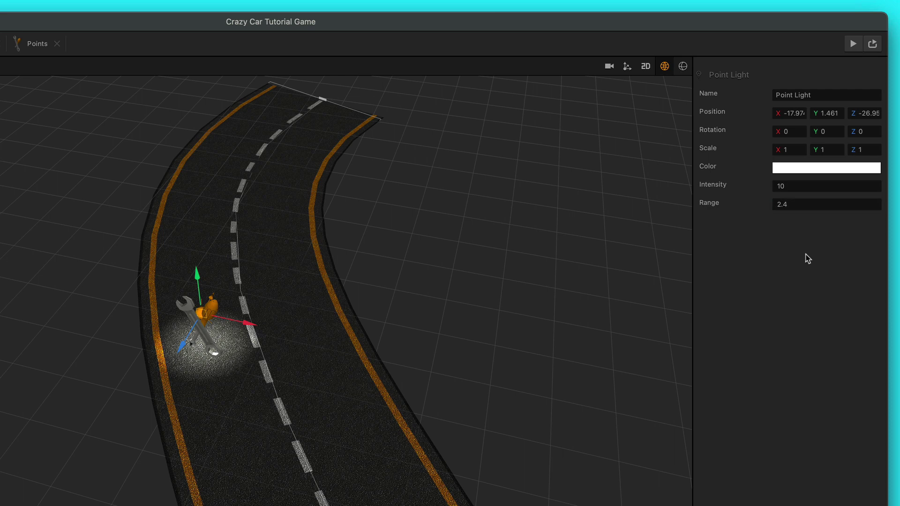
scroll(264, 414, "down", 2)
mouse_move(260, 376)
right_mouse_down()
mouse_move(247, 361)
mouse_move(255, 372)
right_mouse_up()
scroll(255, 372, "down", 2)
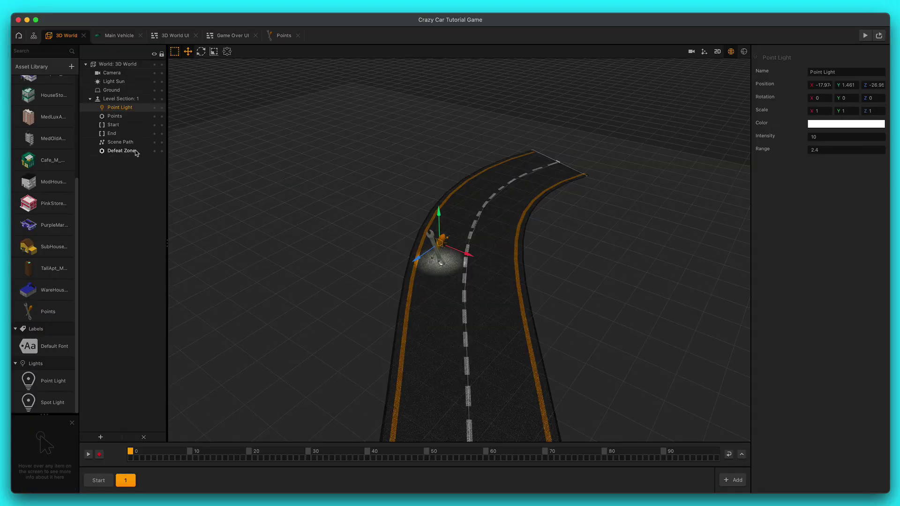
scroll(474, 271, "down", 2)
right_click_drag(461, 259, 446, 256)
scroll(445, 256, "up", 3)
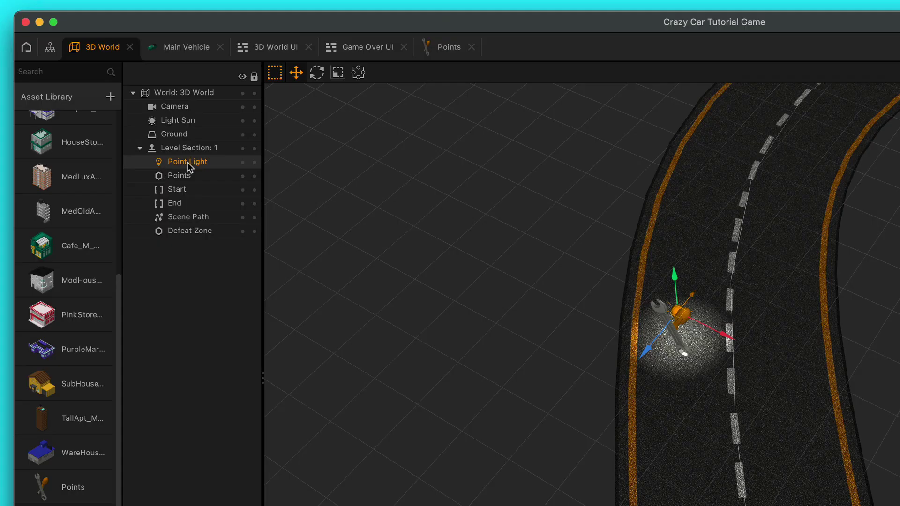
mouse_move(187, 162)
left_mouse_down()
mouse_move(203, 178)
mouse_move(192, 178)
left_mouse_up()
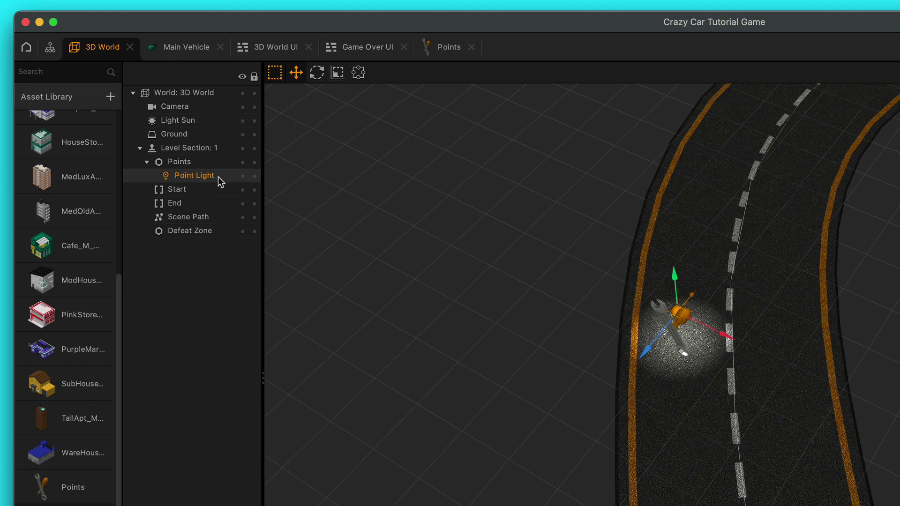
- In the Points asset's node map, add a Rotate node connected to Start's Created output and set its Y speed to 100
left_click(428, 47)
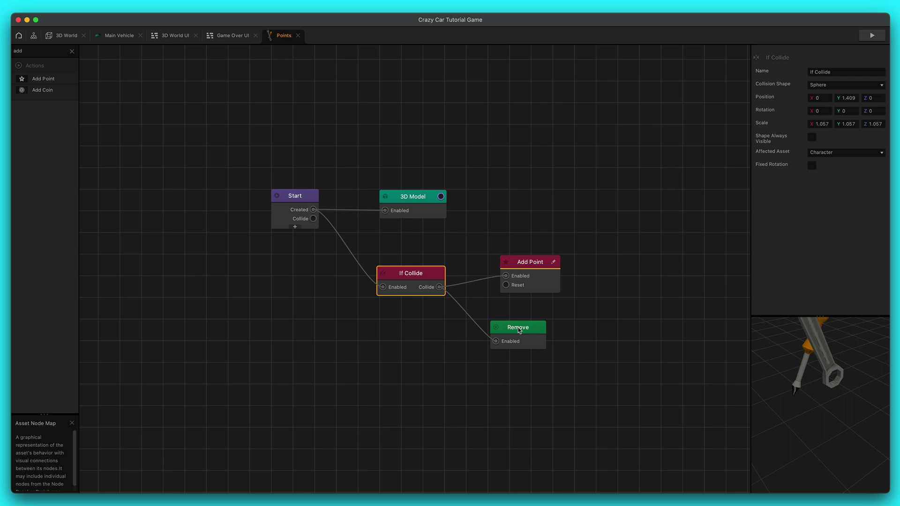
scroll(528, 337, "down", 3)
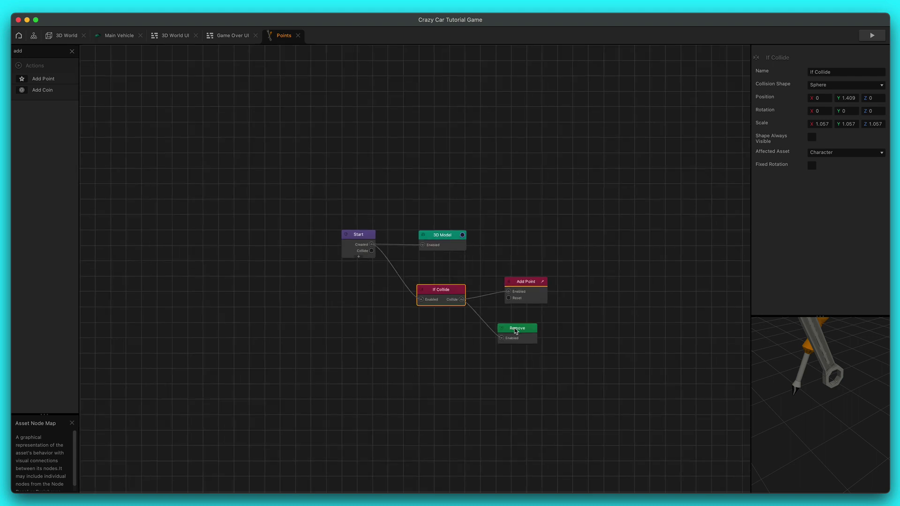
scroll(515, 333, "up", 3)
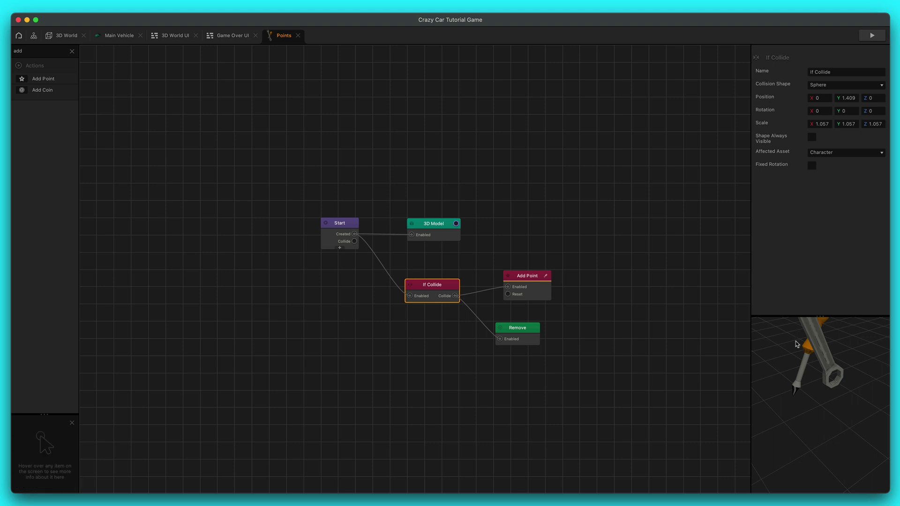
left_click_drag(798, 344, 805, 359)
scroll(805, 358, "down", 3)
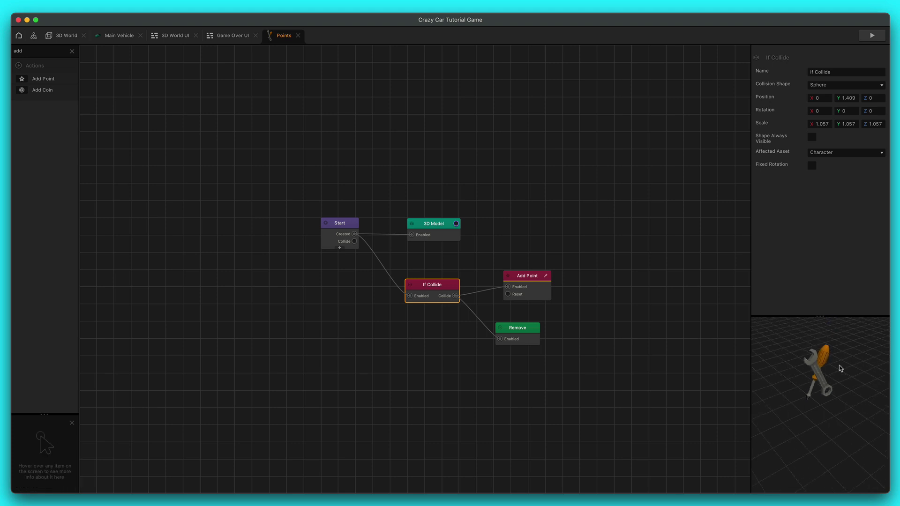
left_click(72, 50)
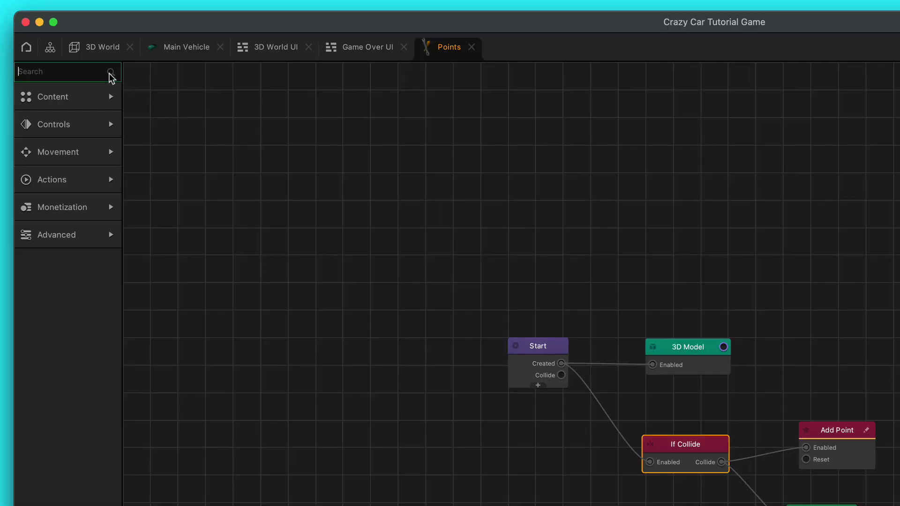
left_click(109, 153)
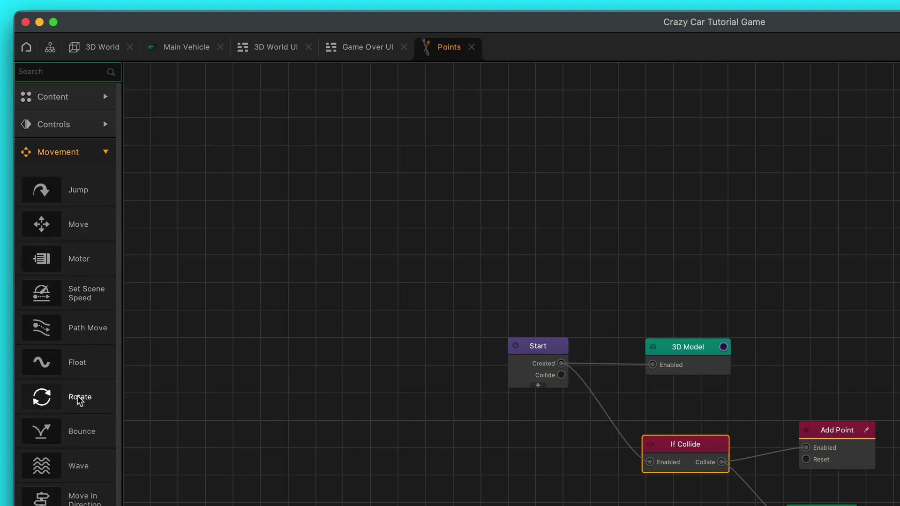
left_click_drag(79, 393, 561, 364)
left_click(759, 146)
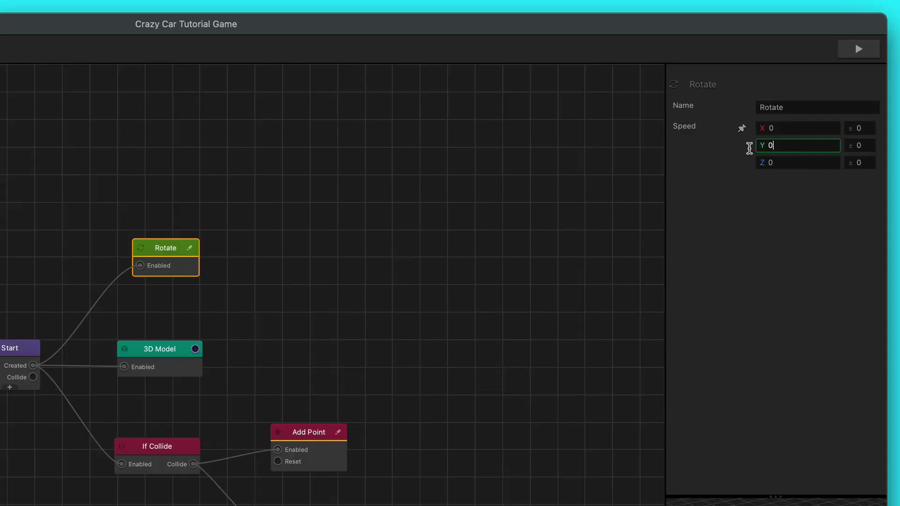
left_click(756, 248)
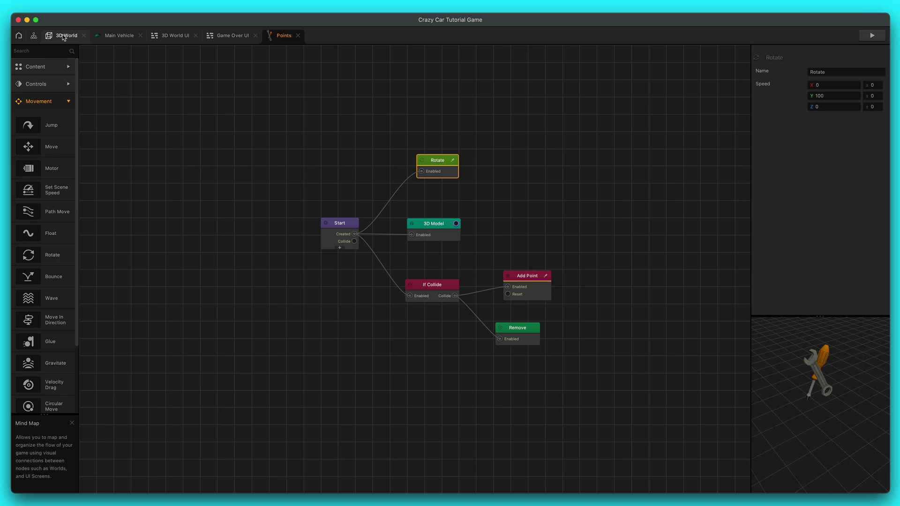
- Return to the 3D World scene and view the road section from above
left_click(63, 36)
scroll(495, 288, "down", 3)
right_click_drag(501, 316, 467, 275)
scroll(501, 297, "down", 3)
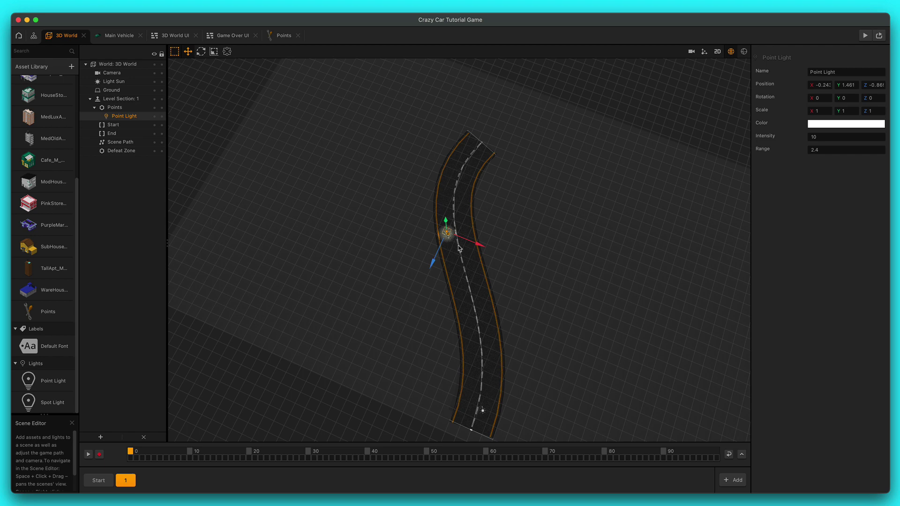
key("w")
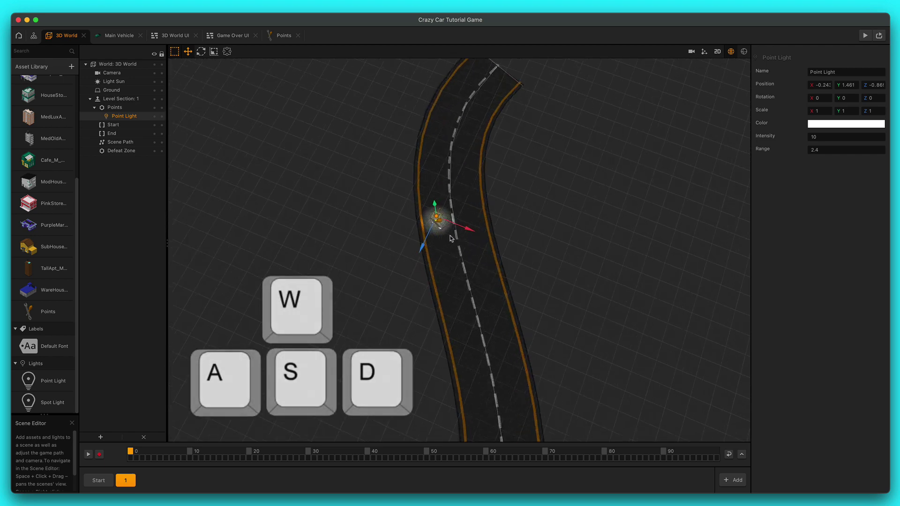
- Try duplicating only the point light and moving the copy farther along the road toward the camera end
key("super+d")
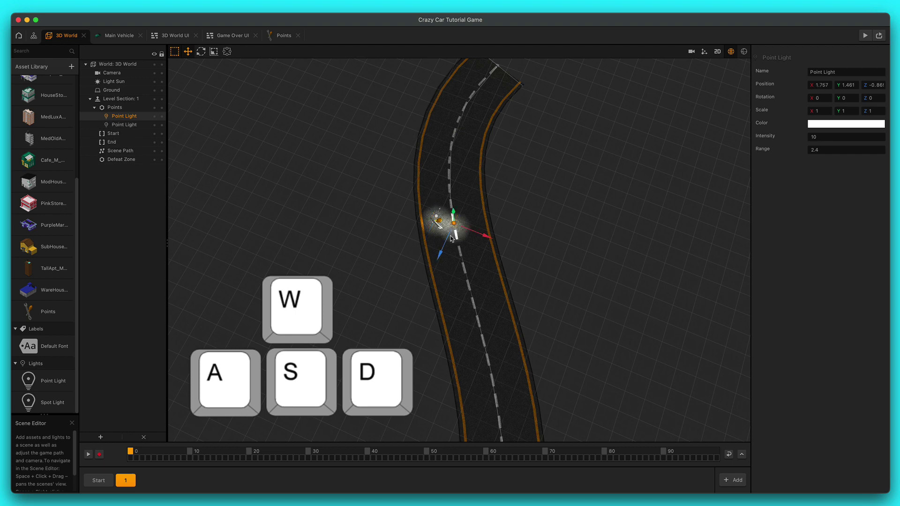
left_click_drag(444, 256, 421, 355)
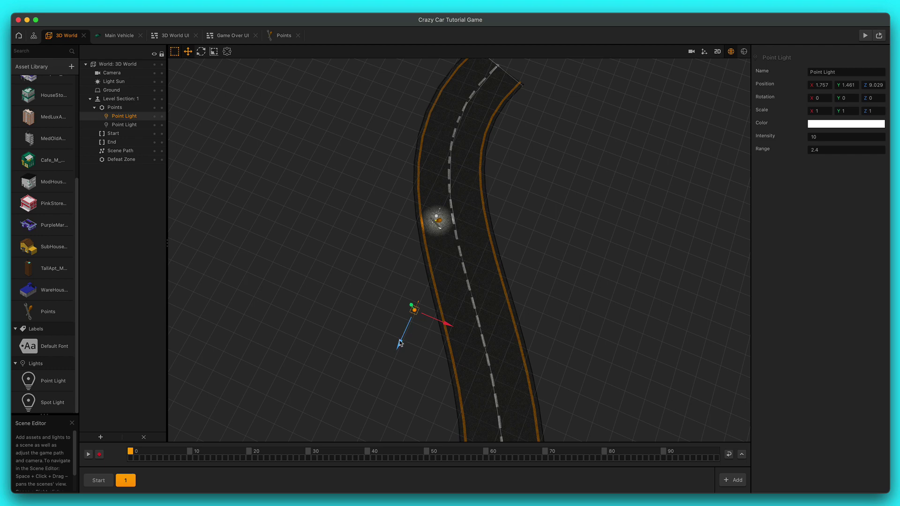
left_click_drag(426, 324, 411, 267)
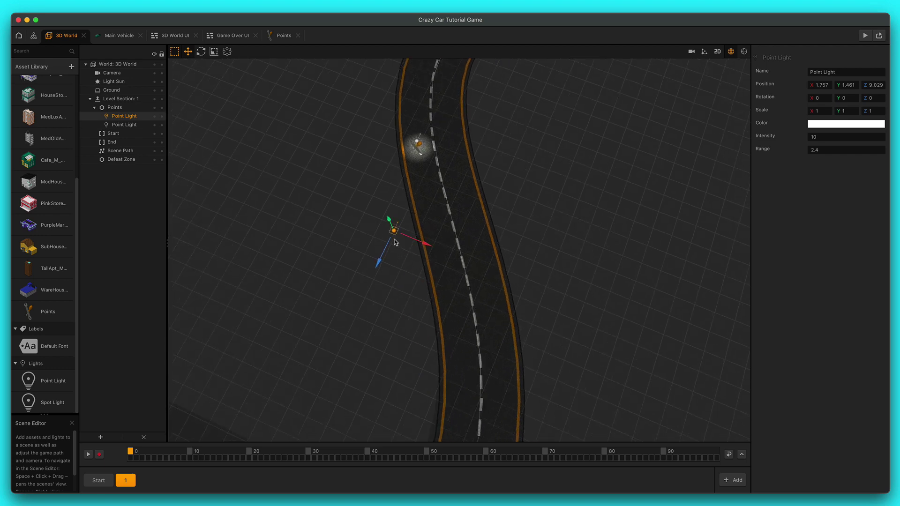
scroll(394, 234, "down", 3)
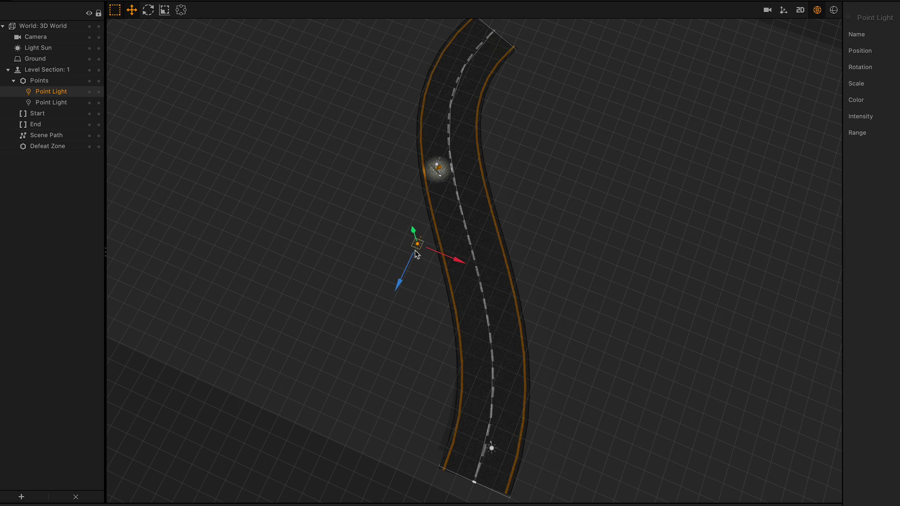
left_click_drag(416, 255, 506, 430)
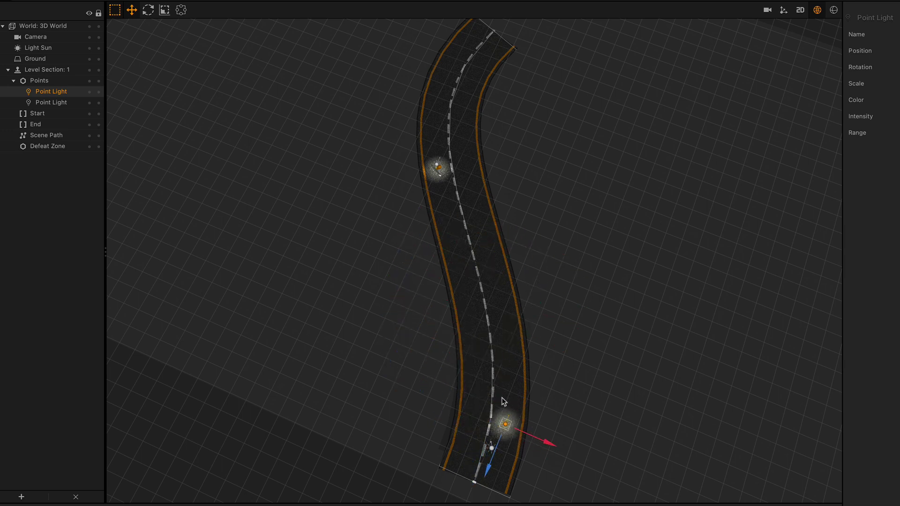
middle_click_drag(516, 435, 498, 372)
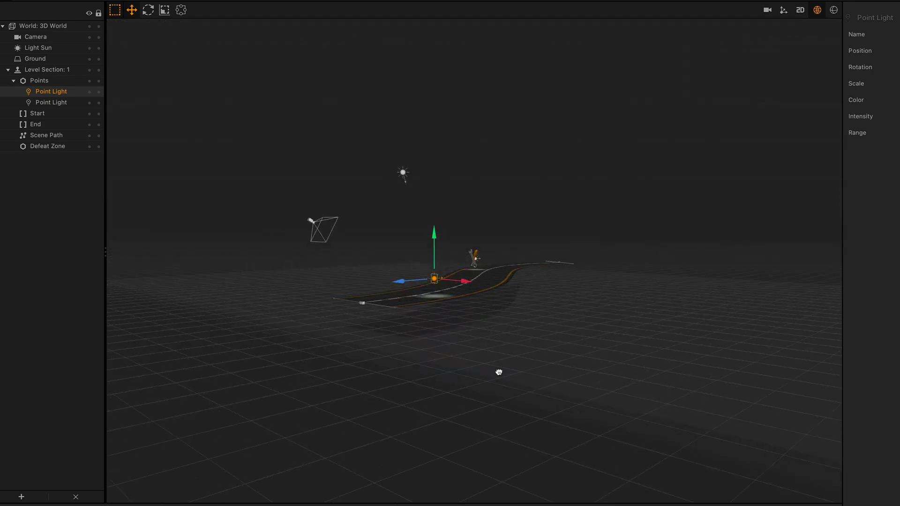
middle_click_drag(439, 295, 454, 355)
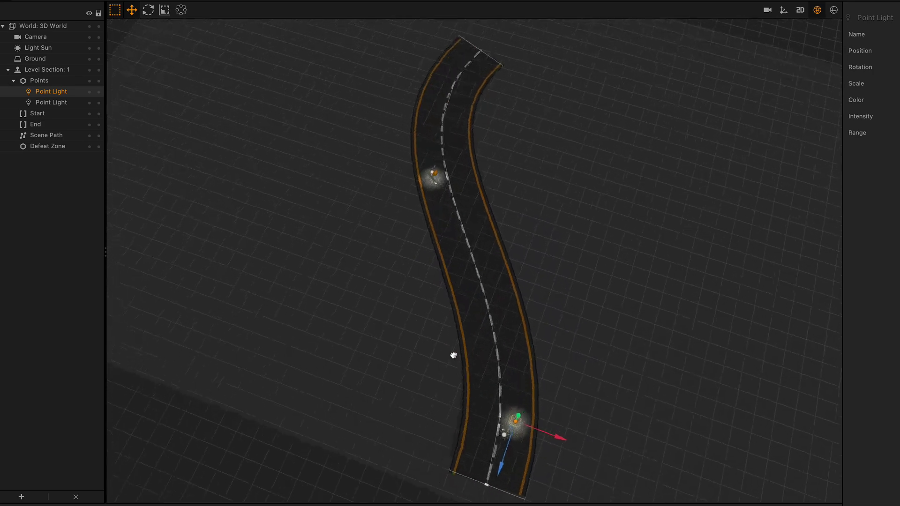
right_click_drag(453, 356, 462, 366)
left_click_drag(516, 426, 534, 347)
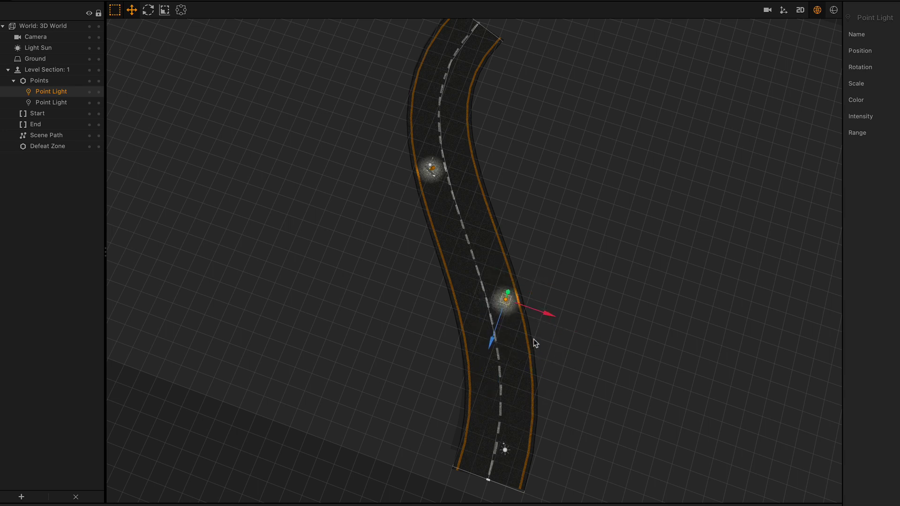
- Undo the moves of the copied point light and its duplication
key("super+z")
key("super+z")
key("super+z")
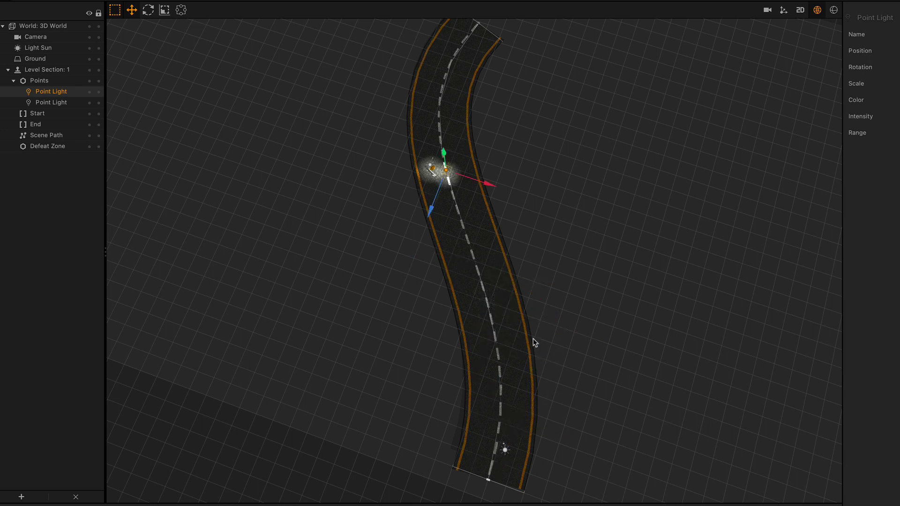
key("ctrl+z")
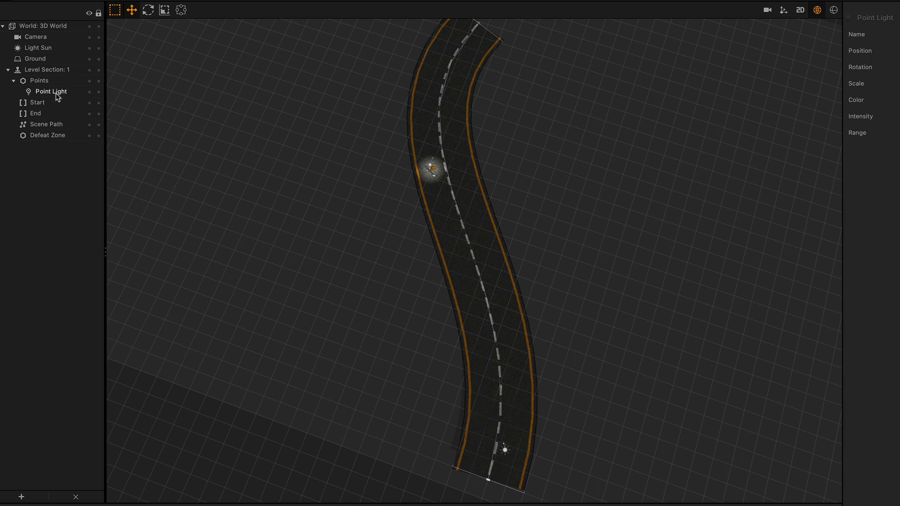
- Duplicate the Points object with its light and place the copy on the road's camera end at about X 0.572, Z -3.88
left_click(43, 81)
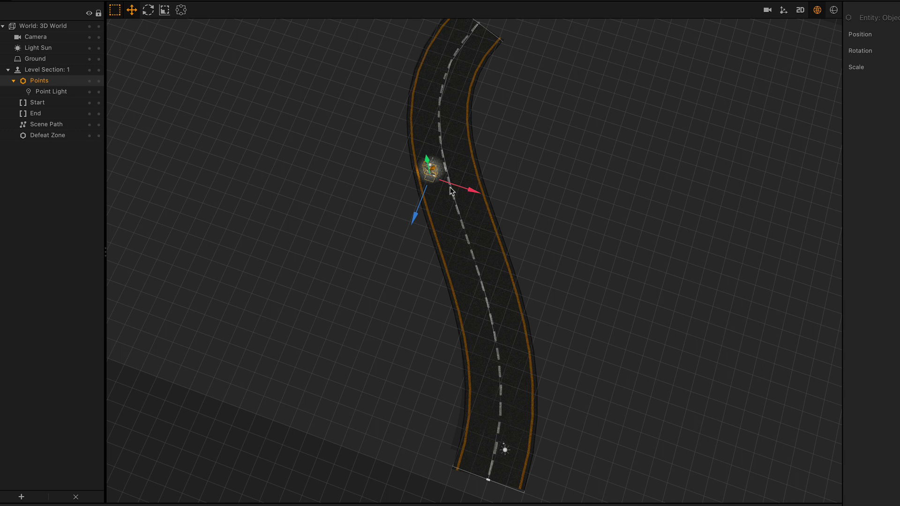
key("super+d")
left_click_drag(472, 190, 545, 219)
left_click_drag(490, 236, 448, 461)
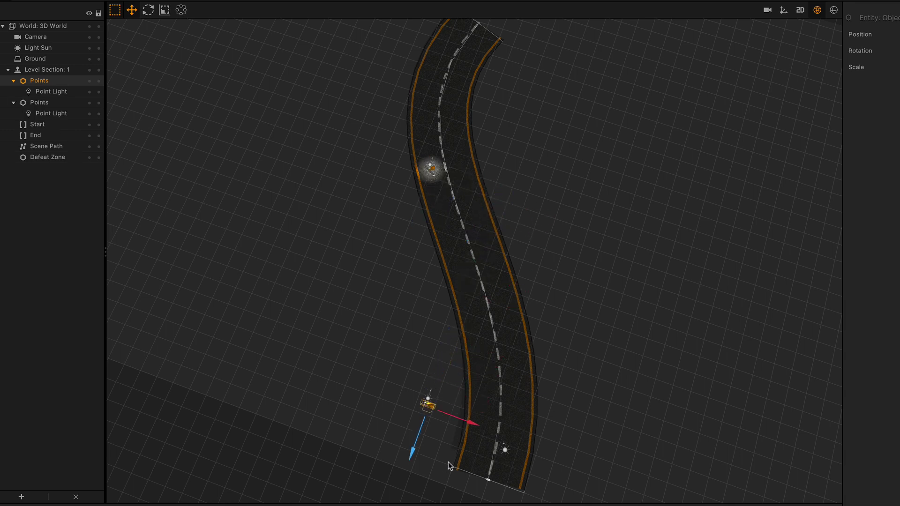
left_click_drag(441, 415, 516, 414)
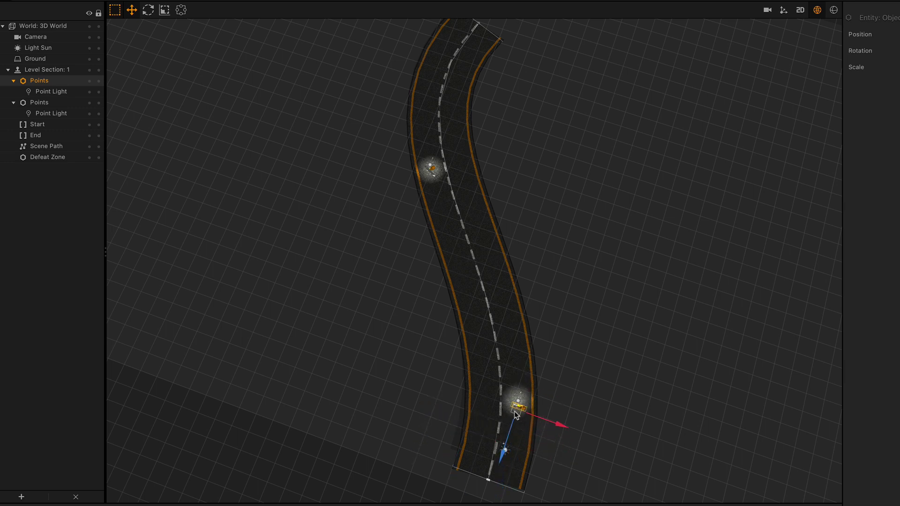
- Inspect the new pickup's placement, save the project, and run a brief game preview
middle_click_drag(540, 382, 388, 335)
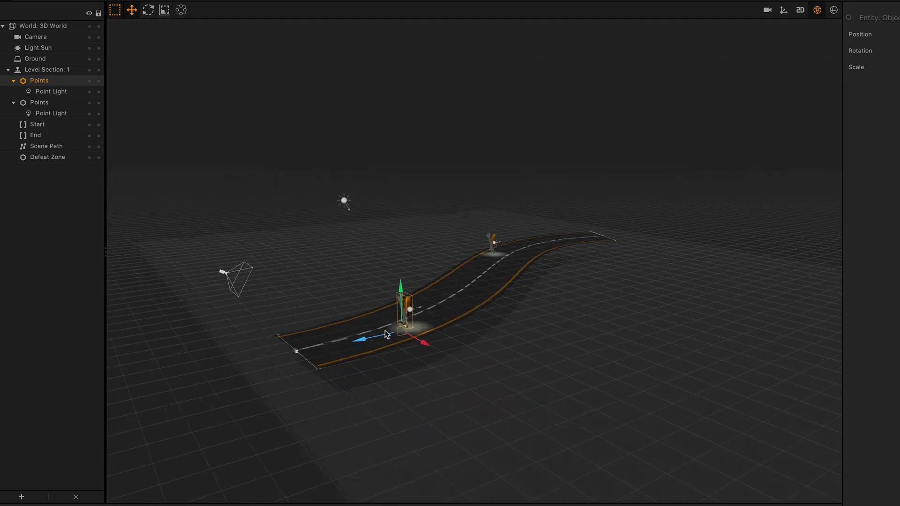
scroll(398, 351, "up", 5)
middle_click_drag(412, 370, 505, 334)
key("super+s")
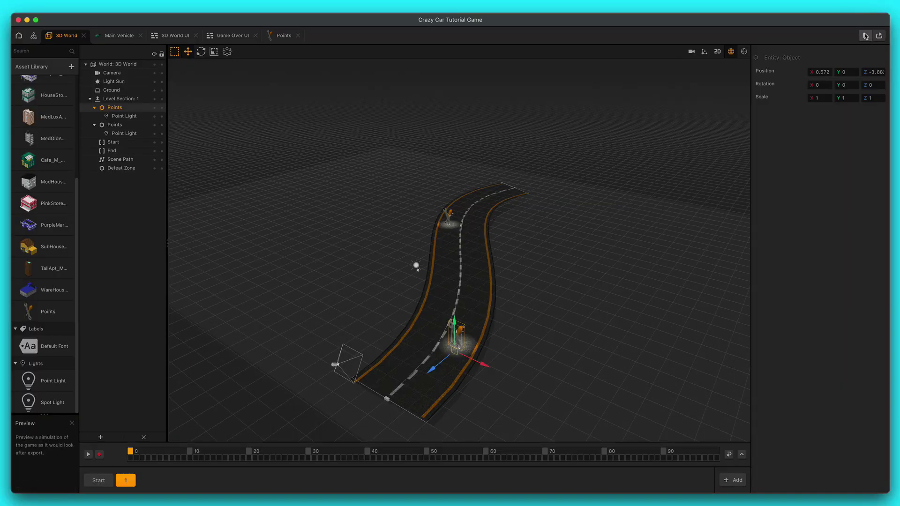
left_click(865, 36)
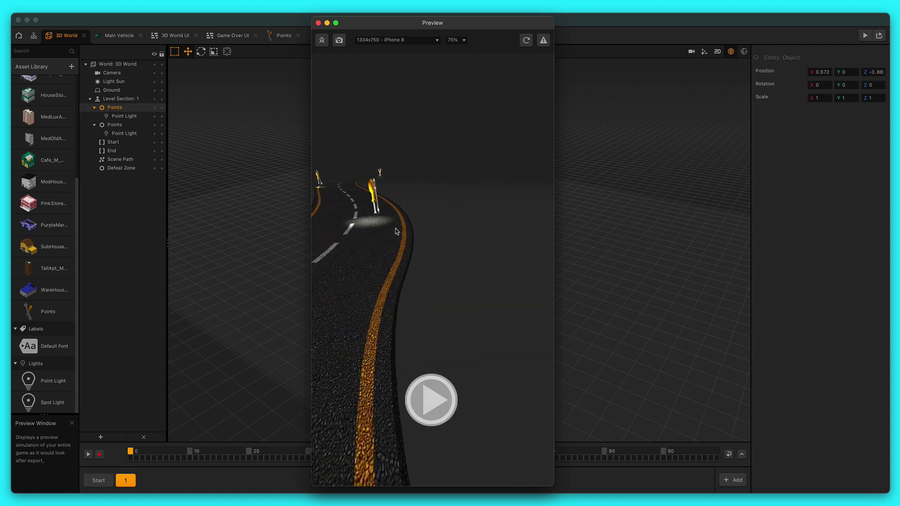
left_click(318, 23)
- Set the X position of the duplicated pickup's point light to about 0.57, matching its parent Points object
scroll(457, 338, "up", 5)
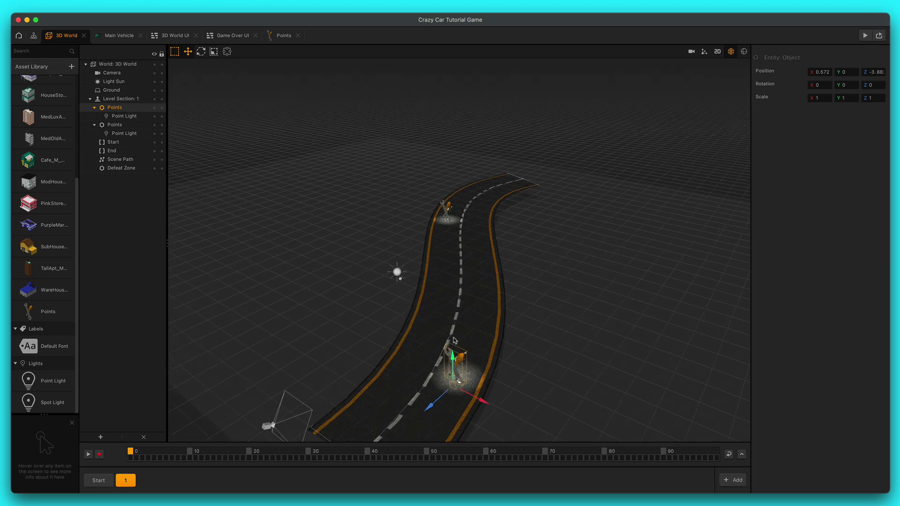
left_click_drag(461, 379, 446, 258)
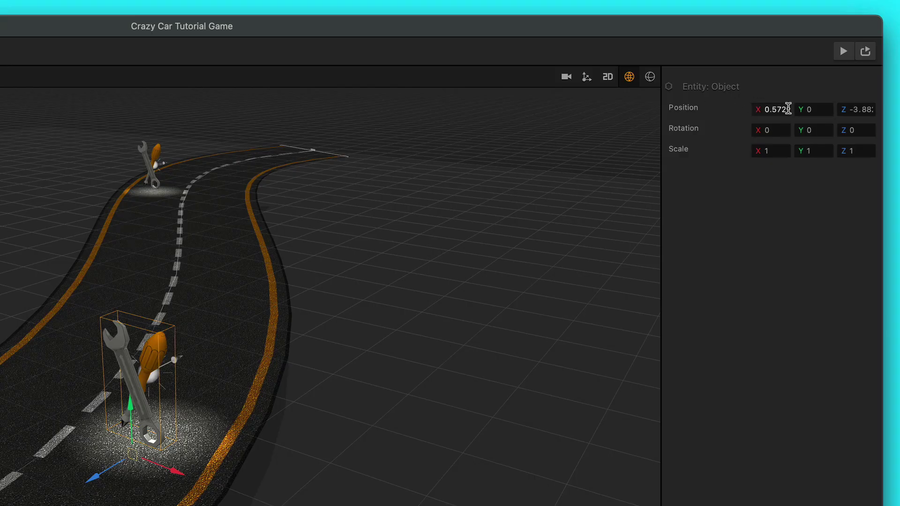
left_click_drag(829, 72, 808, 70)
left_click_drag(752, 106, 747, 123)
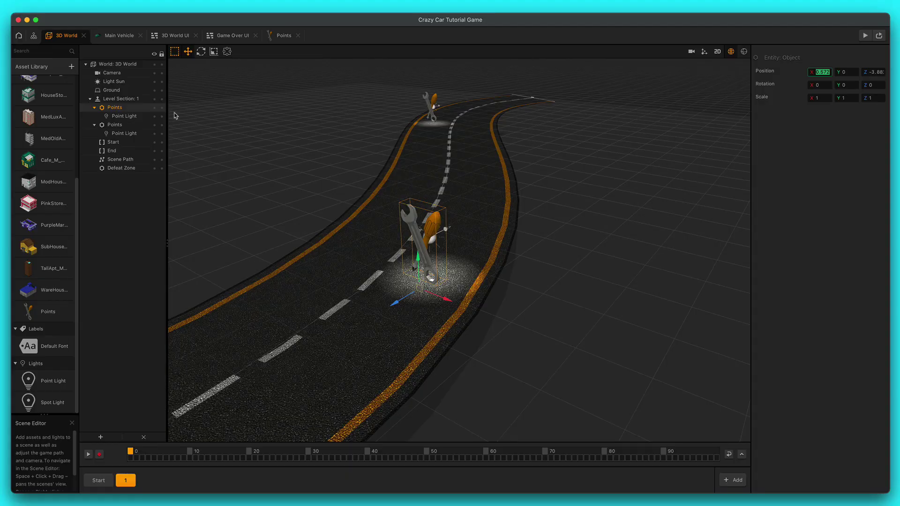
left_click(133, 115)
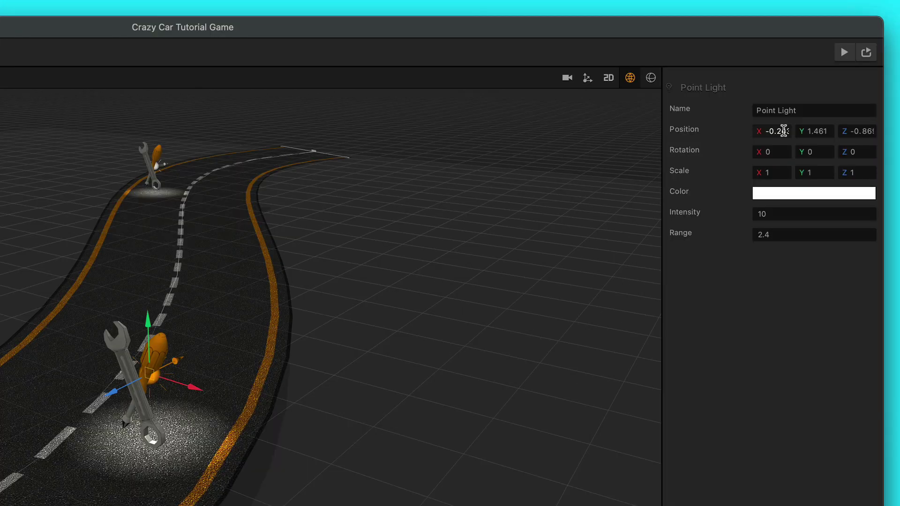
left_click(783, 130)
double_click(783, 131)
type("0.57")
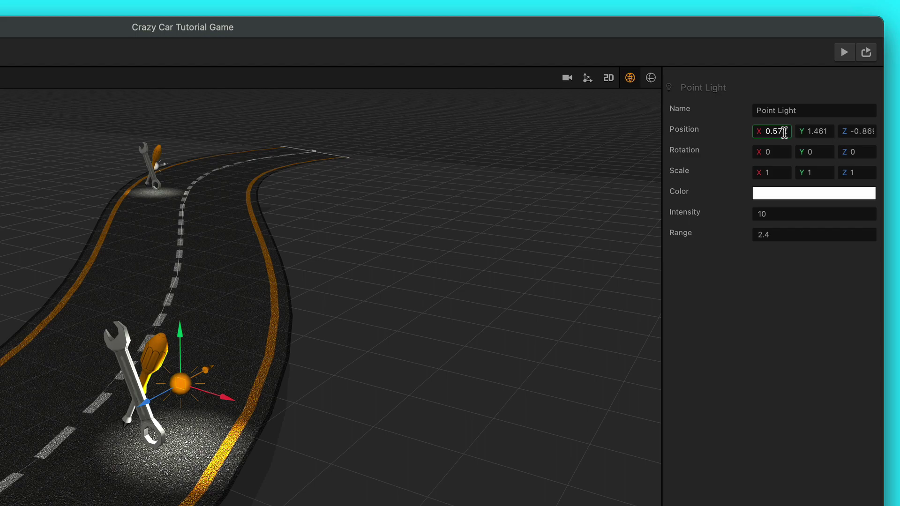
- Set the nested near point light's Z position to -3.882, matching its parent Points object
left_click(800, 234)
left_click(791, 292)
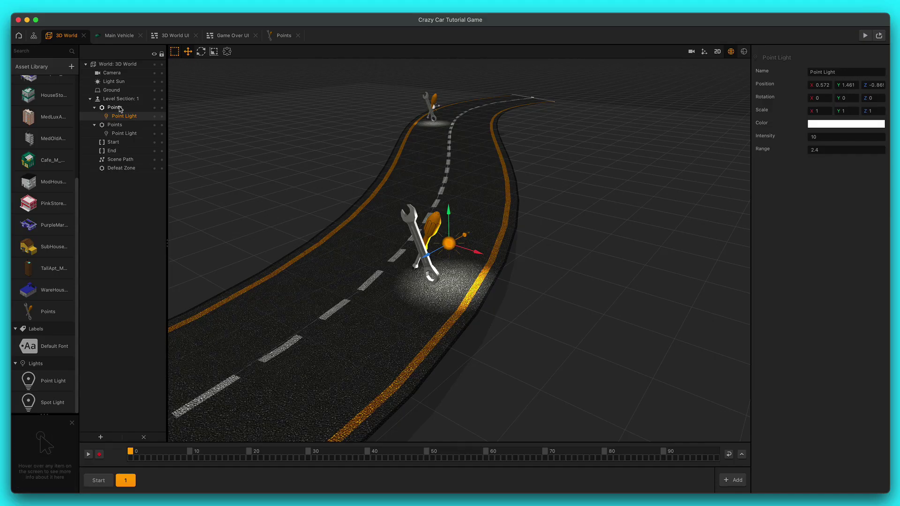
left_click(115, 108)
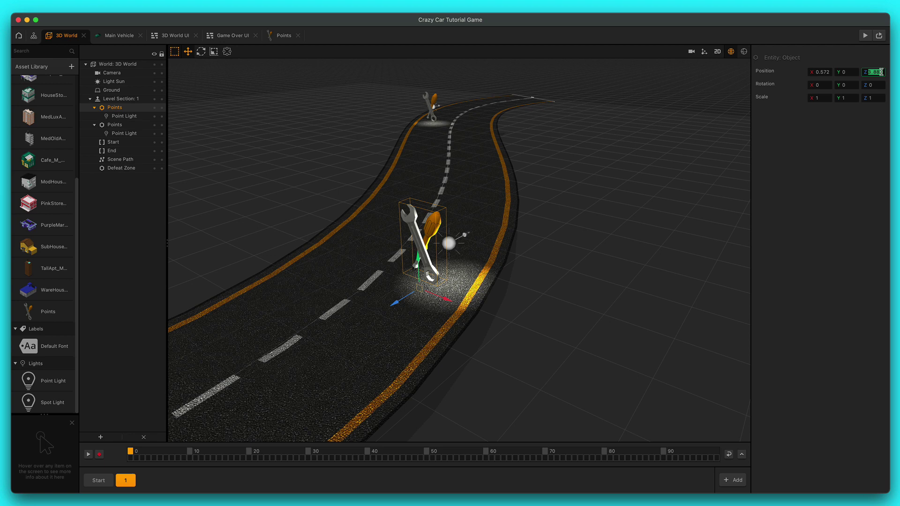
left_click(131, 116)
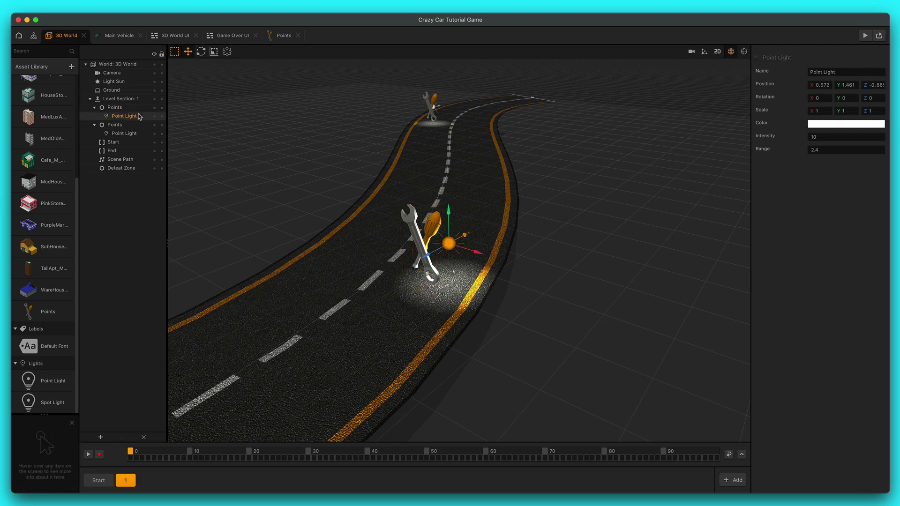
double_click(882, 85)
left_click(859, 180)
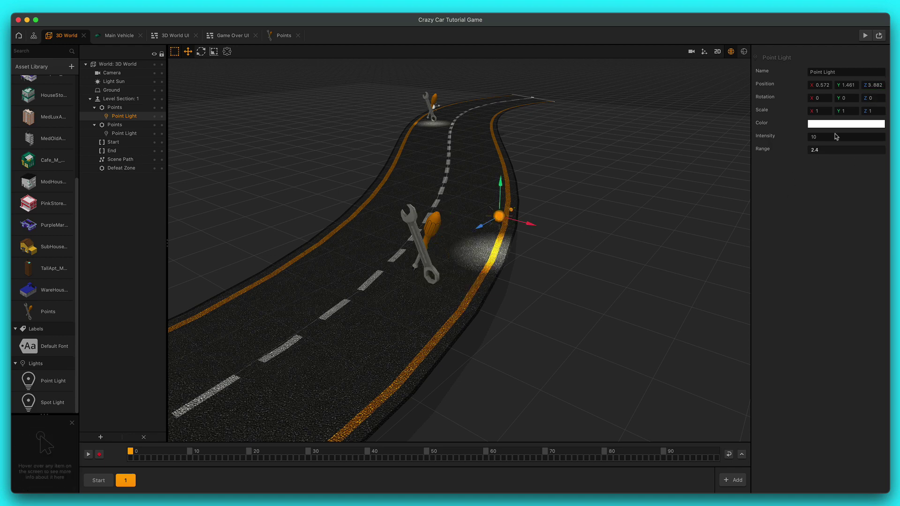
left_click(869, 85)
left_click(869, 85)
type("-")
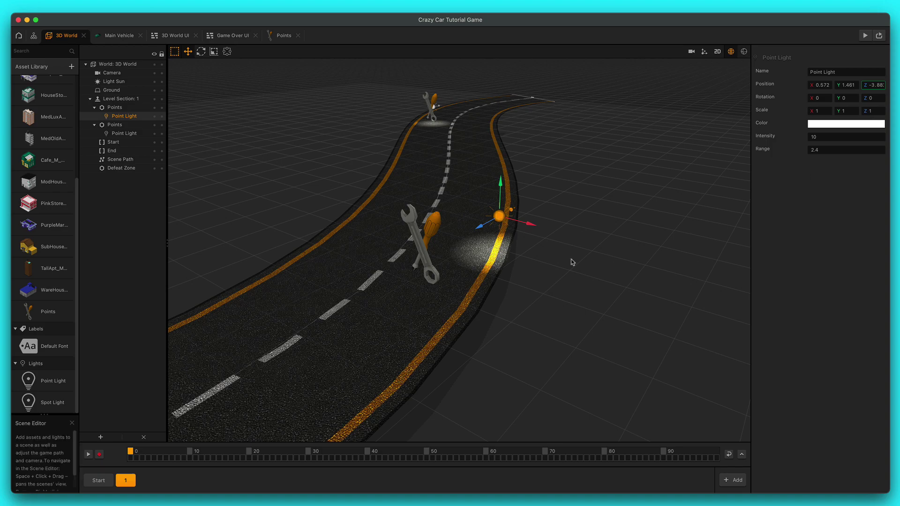
- Move the near point light out of its Points object to the level-section level and set its Z position to -3.882
scroll(487, 242, "down", 5)
right_click_drag(487, 242, 483, 259)
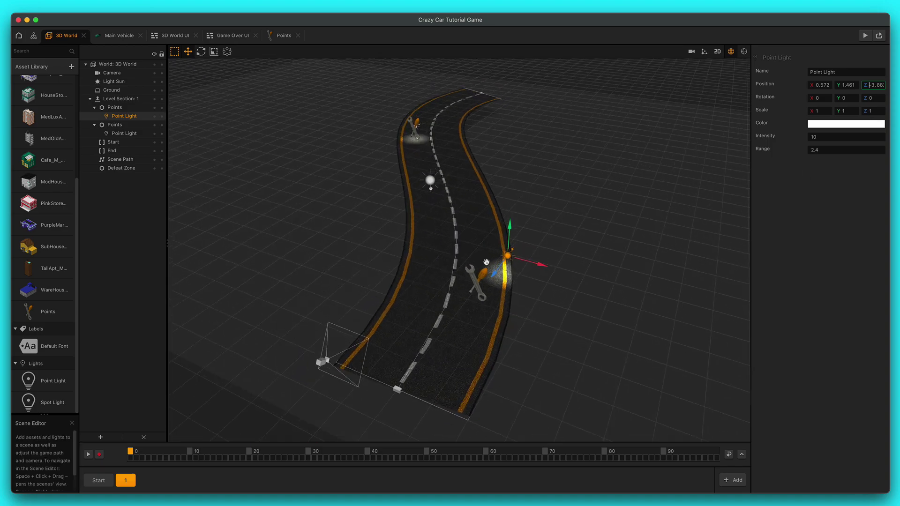
left_click_drag(209, 178, 207, 157)
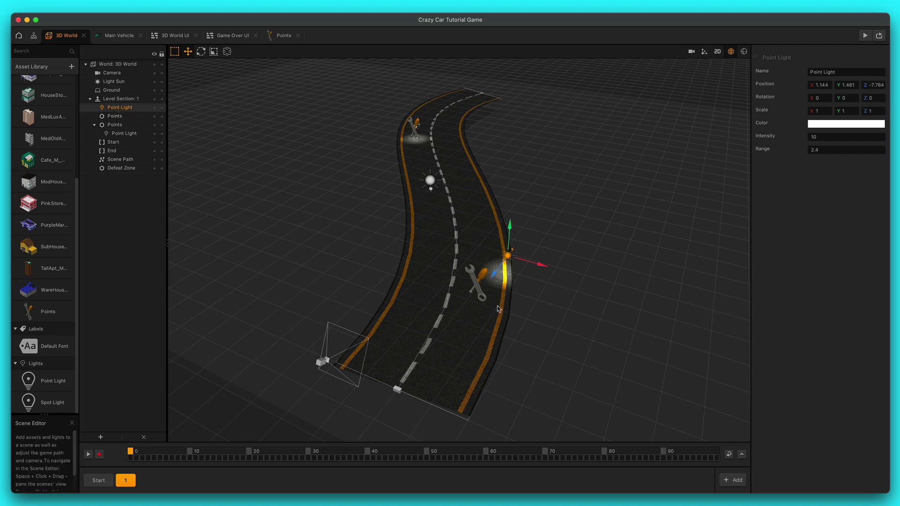
left_click(876, 85)
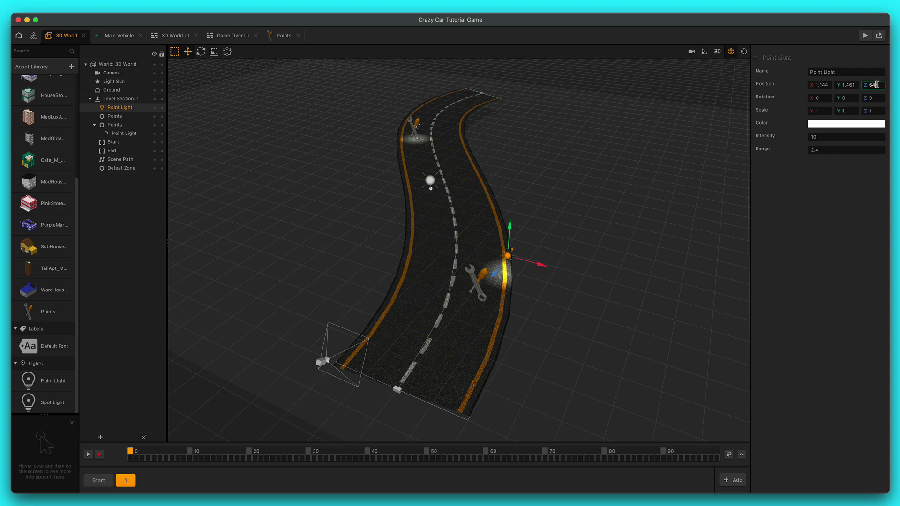
type("3.882")
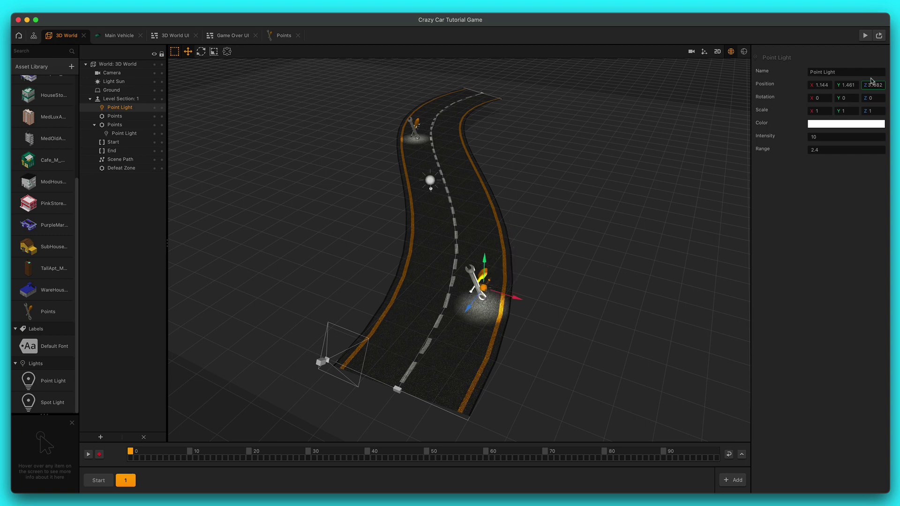
- Copy the near Points object's X position of 0.572 to the unparented point light
left_click(115, 116)
left_click(822, 72)
key("ctrl+c")
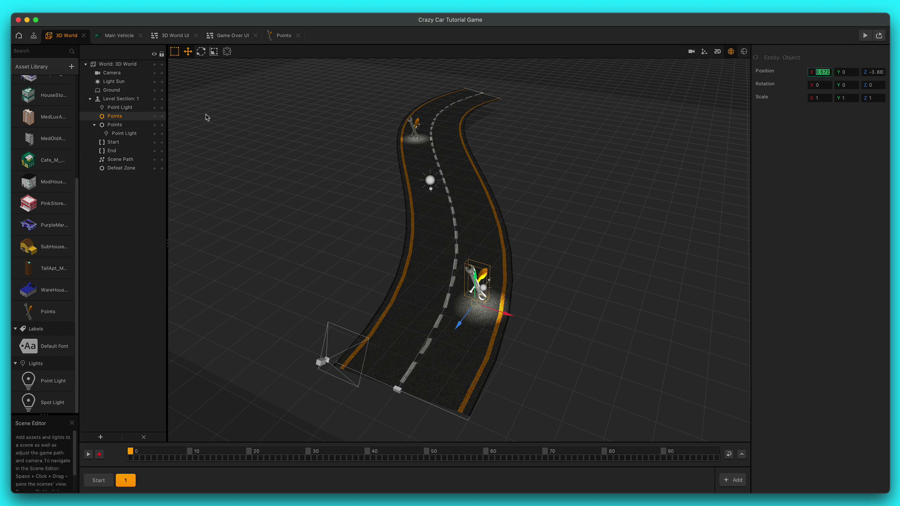
left_click(120, 108)
left_click(826, 84)
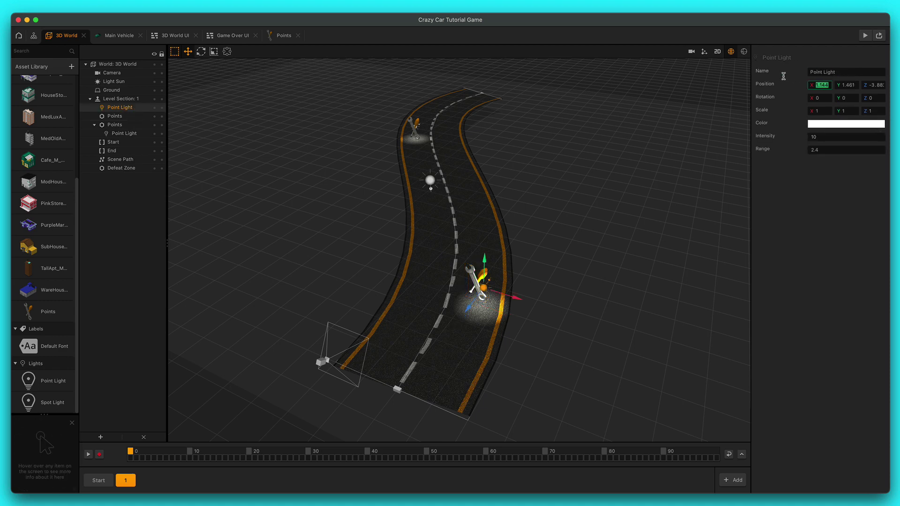
key("ctrl+v")
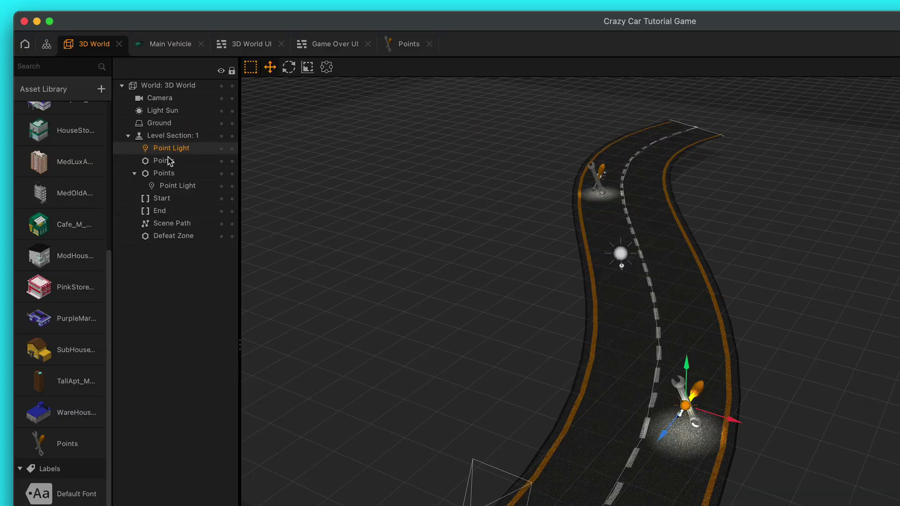
- Nest the aligned point light back under the near Points object and delete the far Points pickup with its light
left_click(117, 117)
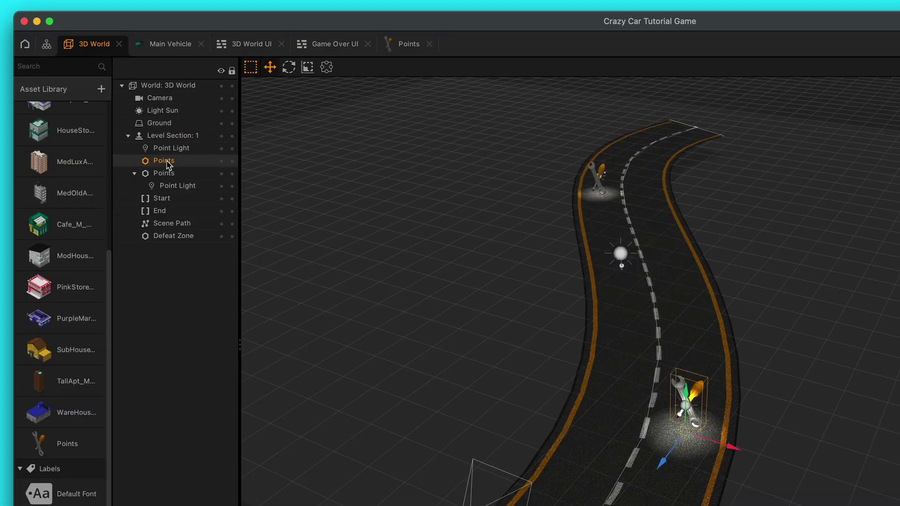
left_click_drag(171, 163, 190, 164)
left_click(679, 369)
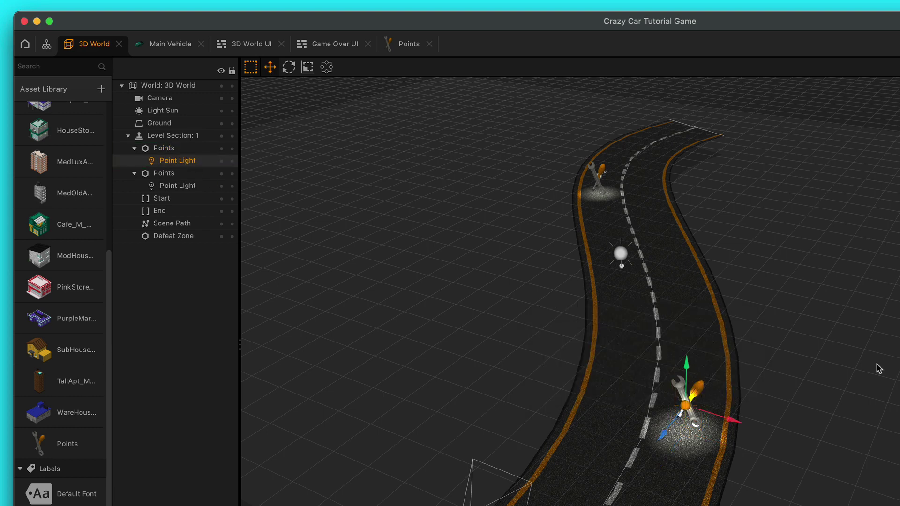
left_click(153, 174)
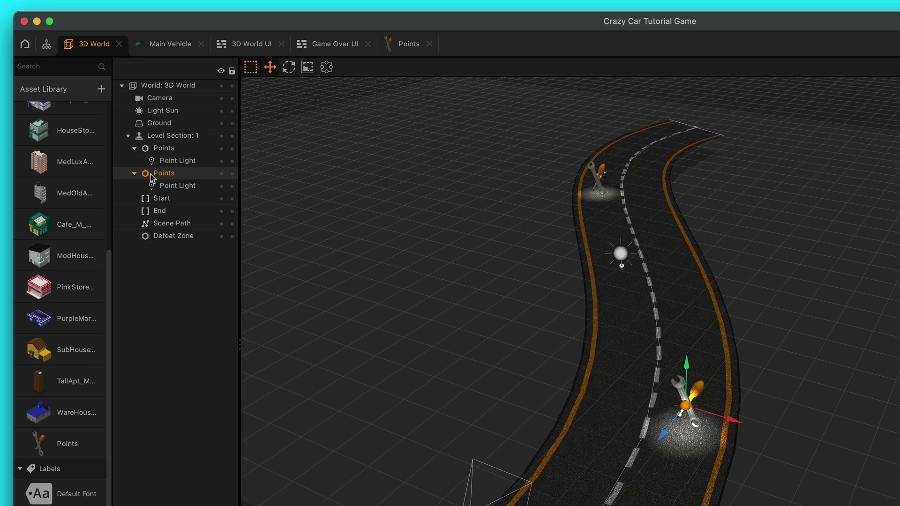
key("Delete")
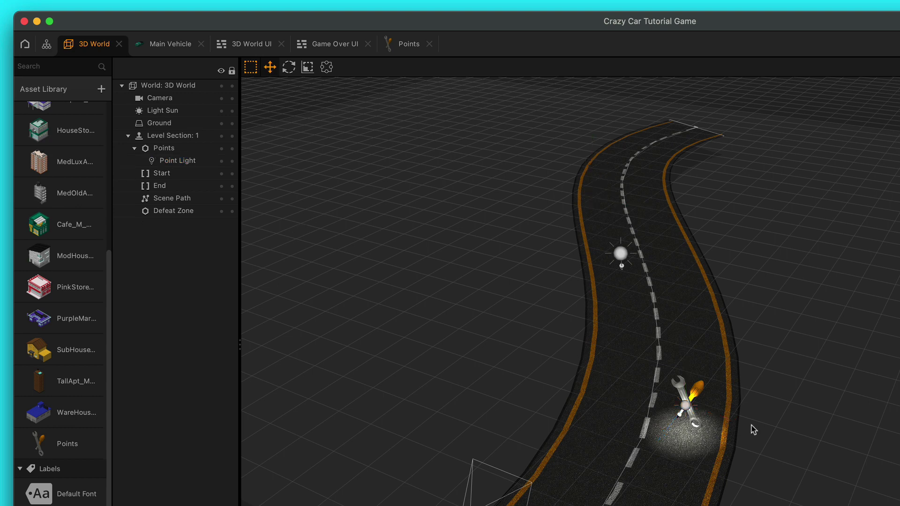
- Duplicate the aligned pickup with its light and place the copy near the road's far end at about X -20.92, Z -32.54
left_click(686, 400)
key("super+d")
scroll(722, 395, "down", 3)
middle_click_drag(721, 395, 719, 415)
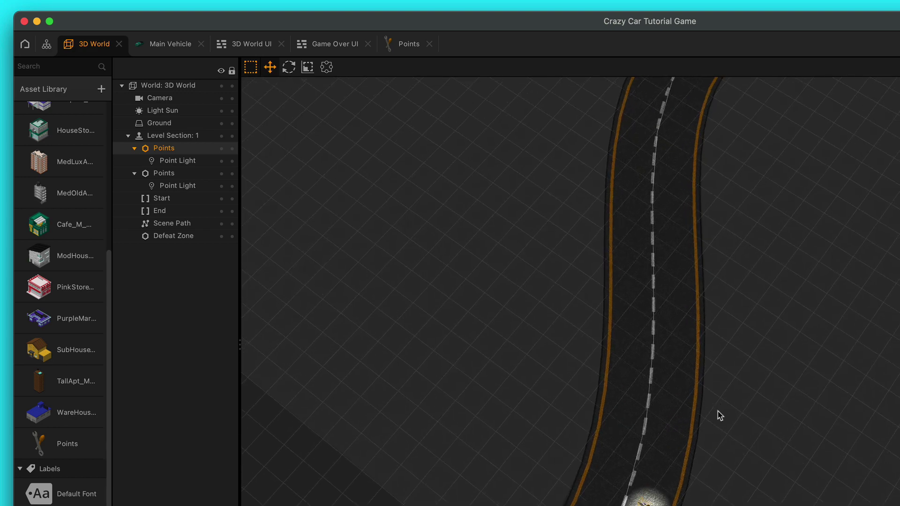
scroll(712, 422, "down", 2)
left_click_drag(648, 465, 648, 164)
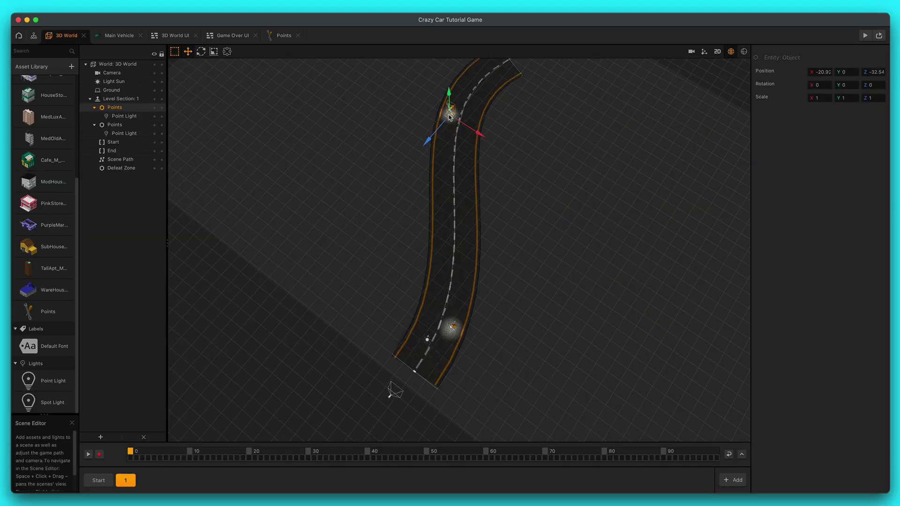
- Inspect both pickups on the road, run a game preview, and close it
scroll(456, 276, "up", 3)
middle_click_drag(456, 275, 465, 258)
left_click(866, 33)
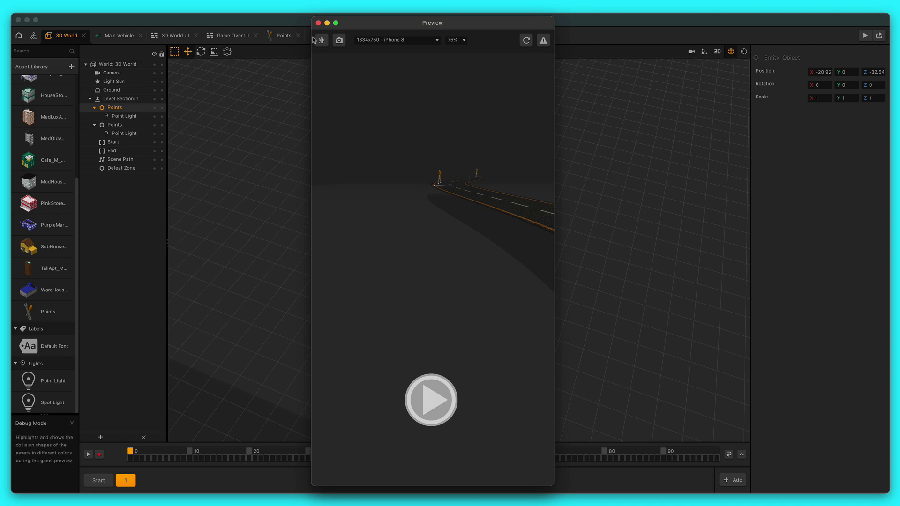
left_click(318, 23)
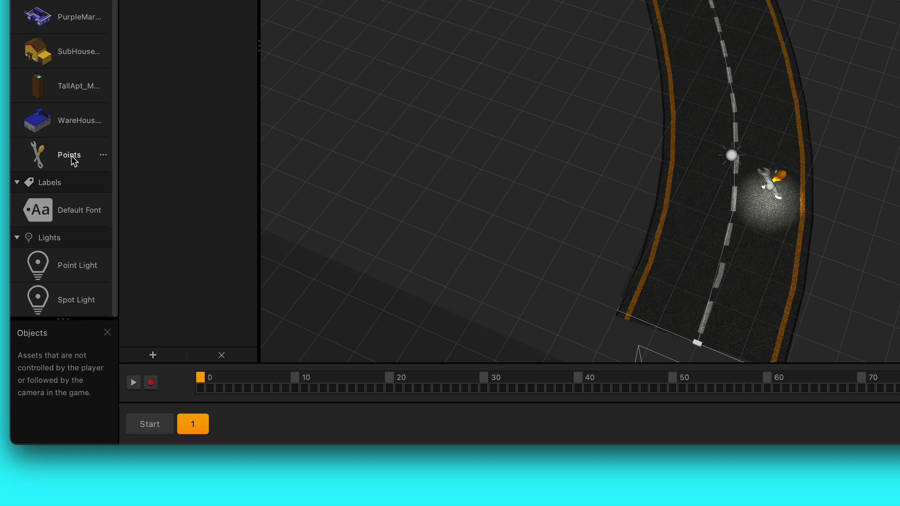
- Export the Points asset to the Desktop as "Points Label"
left_click(103, 157)
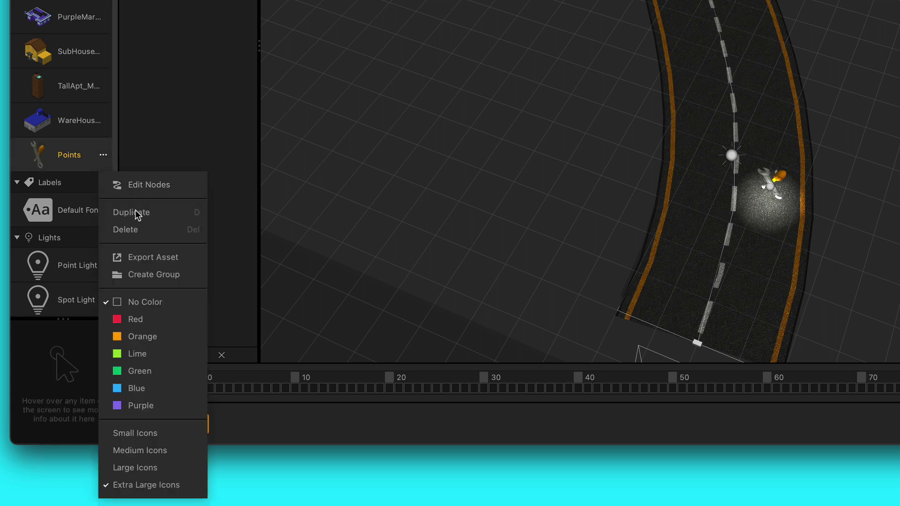
left_click(155, 259)
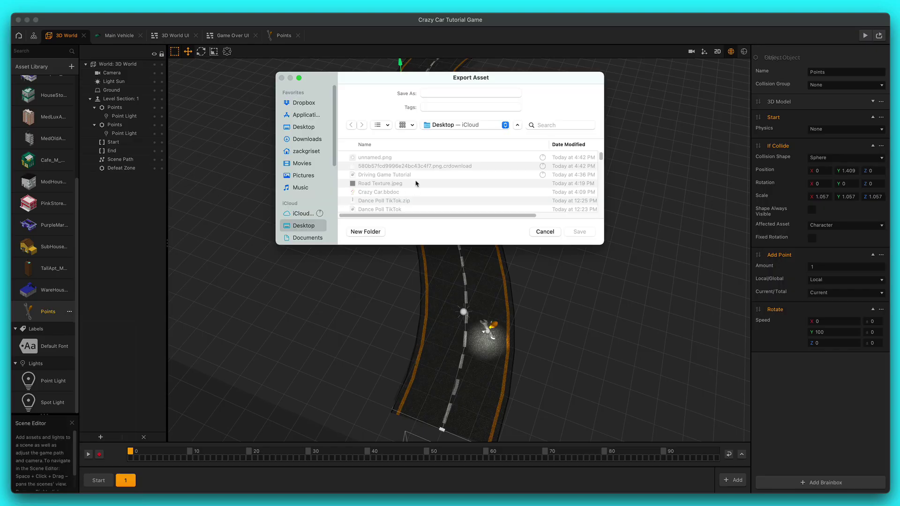
left_click(446, 93)
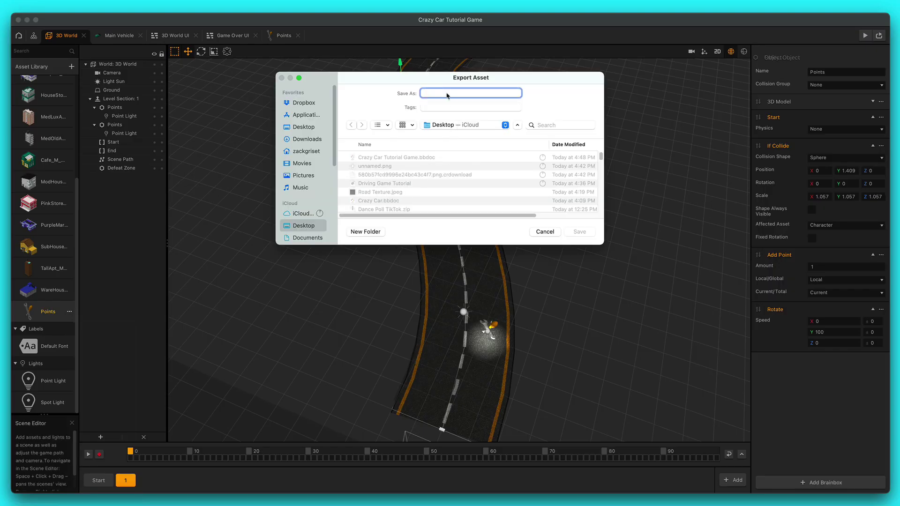
type("Points Label")
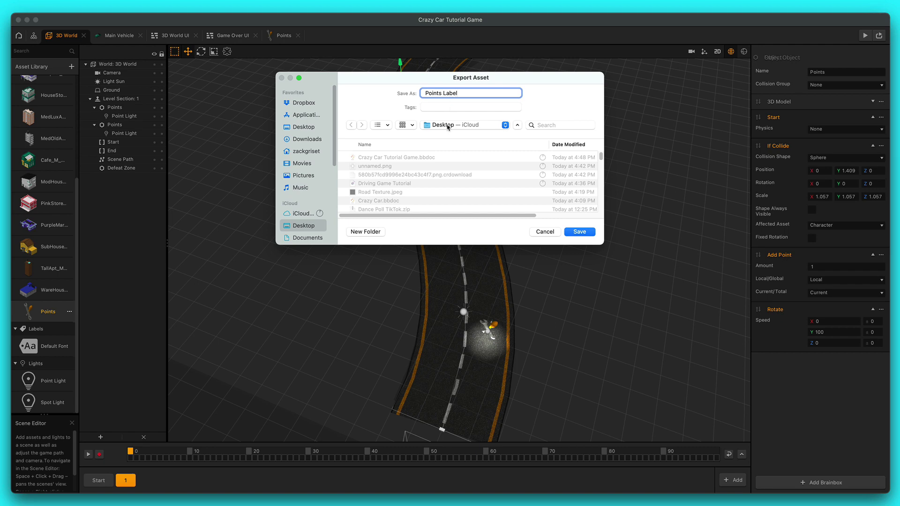
left_click(579, 232)
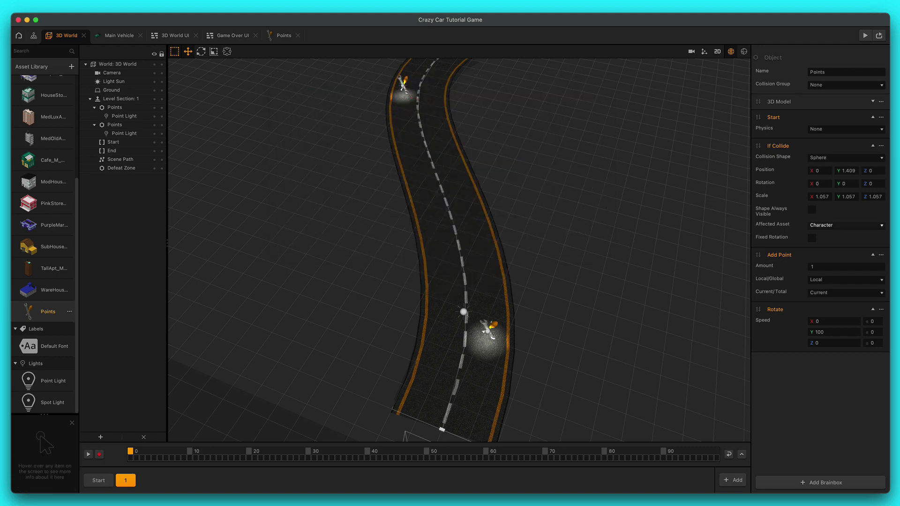
- Import the exported Points Label asset into the 3D World UI and place it in the upper middle of the game screen
left_click(173, 35)
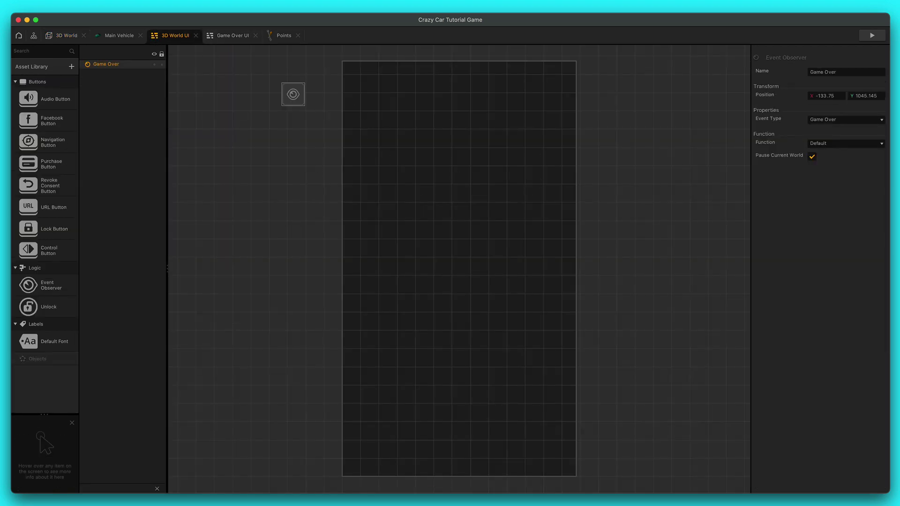
left_click_drag(752, 226, 461, 209)
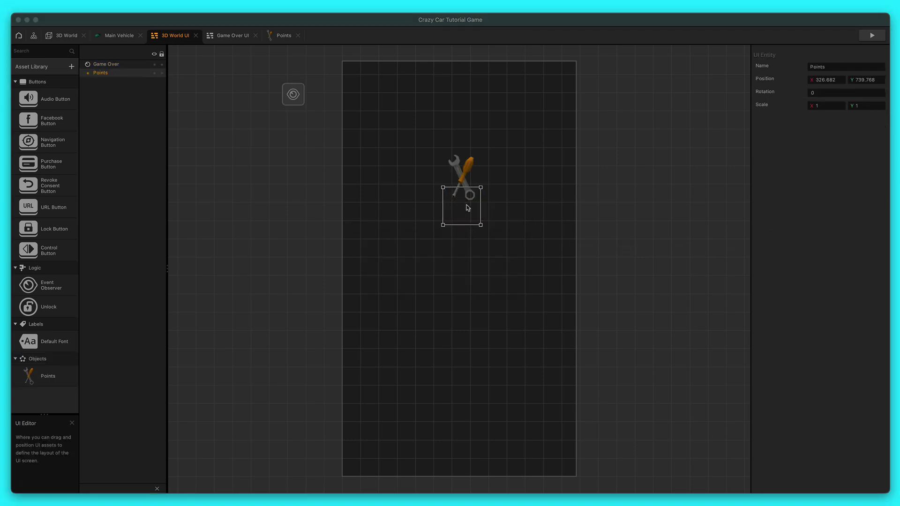
left_click(481, 169)
left_click_drag(467, 170, 441, 106)
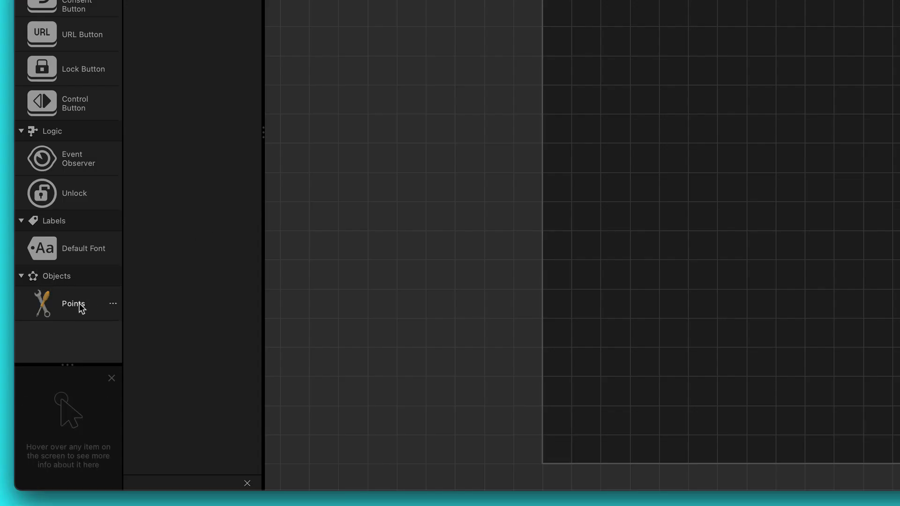
- Open the imported UI Points asset's node map and delete its If Collide, Add Point, and Remove nodes
double_click(74, 304)
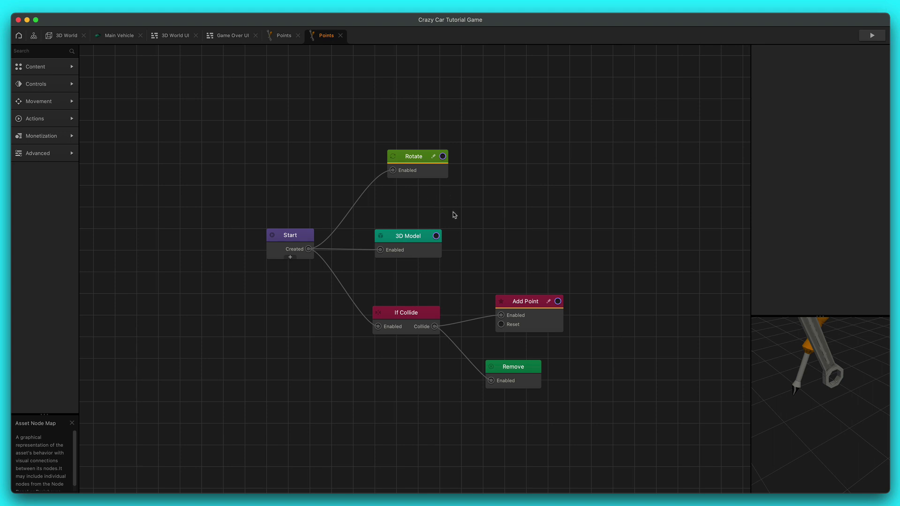
left_click(421, 318)
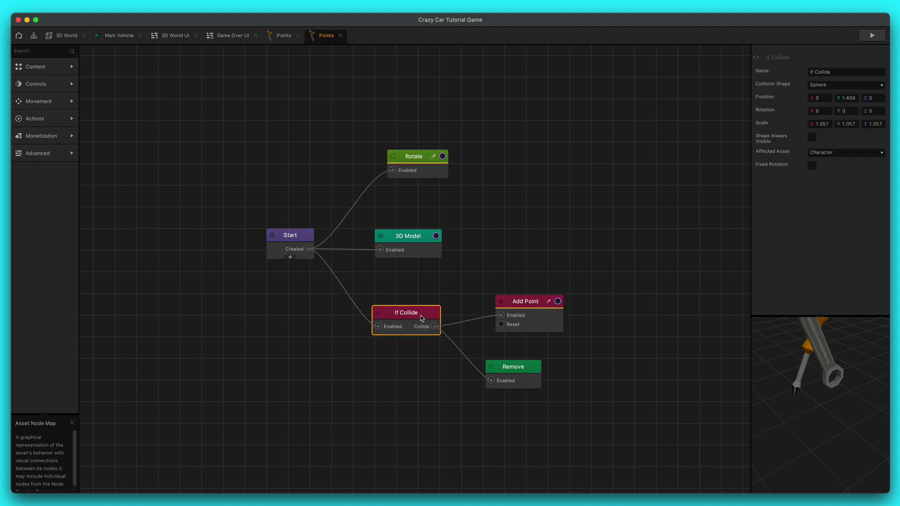
key("Delete")
left_click(550, 322)
key("Delete")
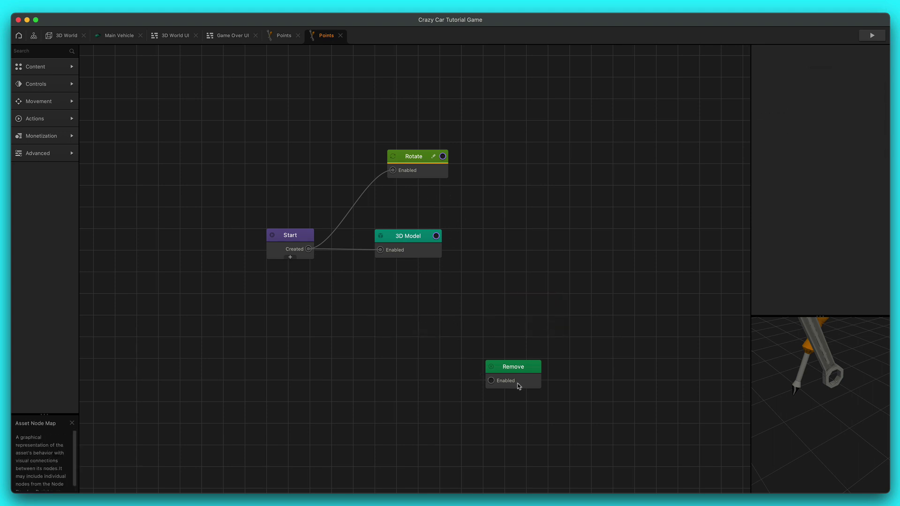
left_click(512, 376)
key("Delete")
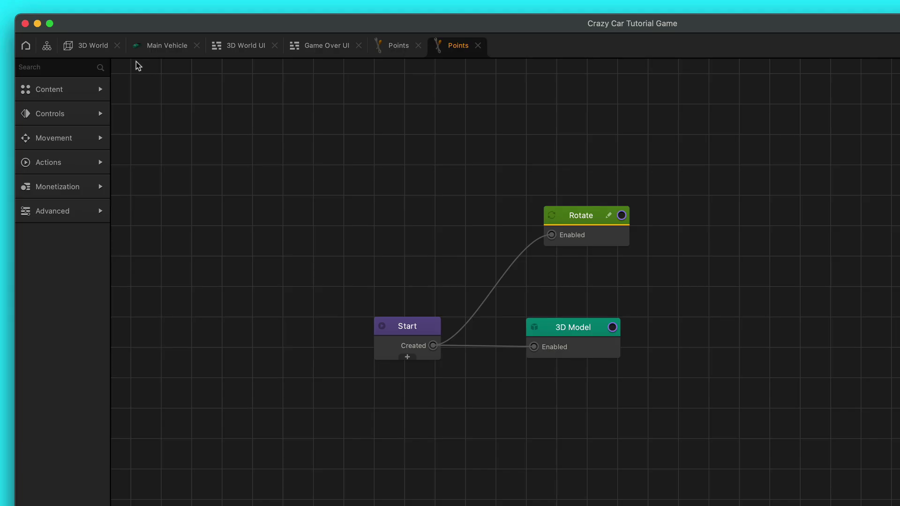
- Find the Stick To Edge node and add it below the 3D Model node
left_click(64, 71)
type("stick")
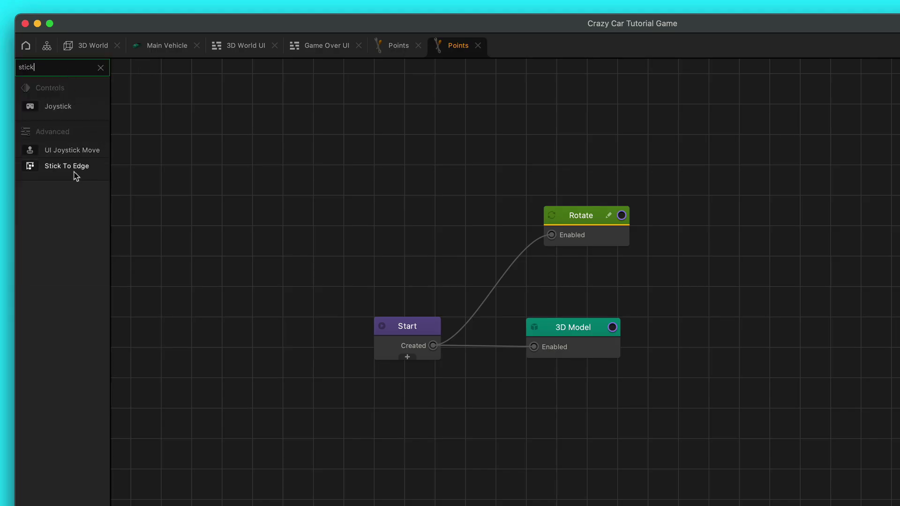
left_click_drag(73, 168, 576, 468)
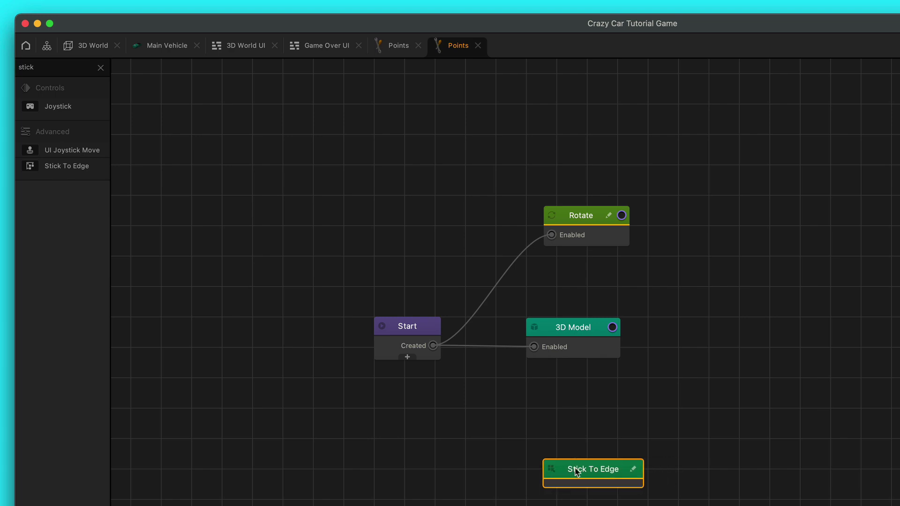
left_click(100, 70)
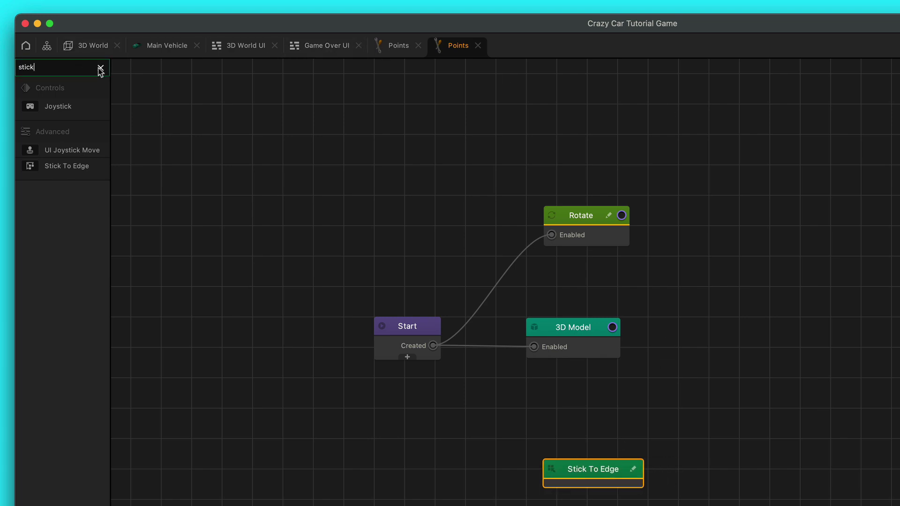
- Set the Stick To Edge node's Side to Top and move the node closer to the 3D Model node
left_click(100, 69)
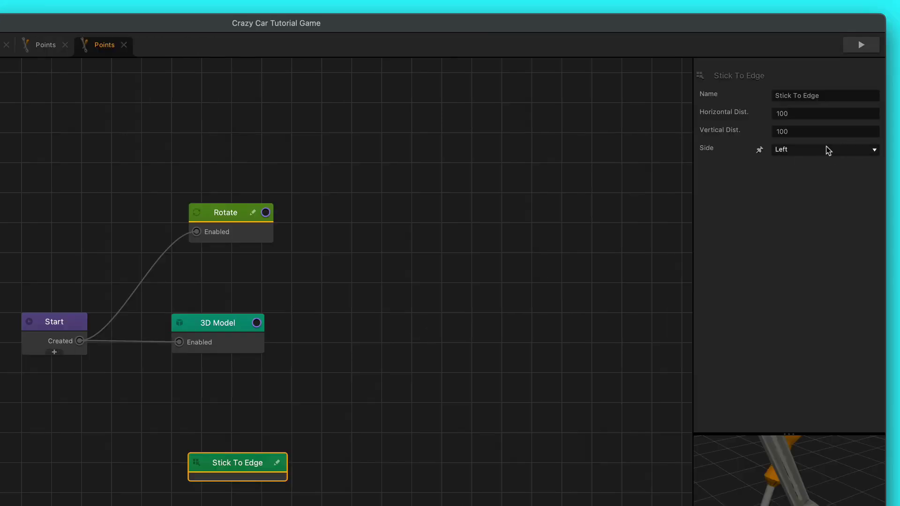
left_click(806, 148)
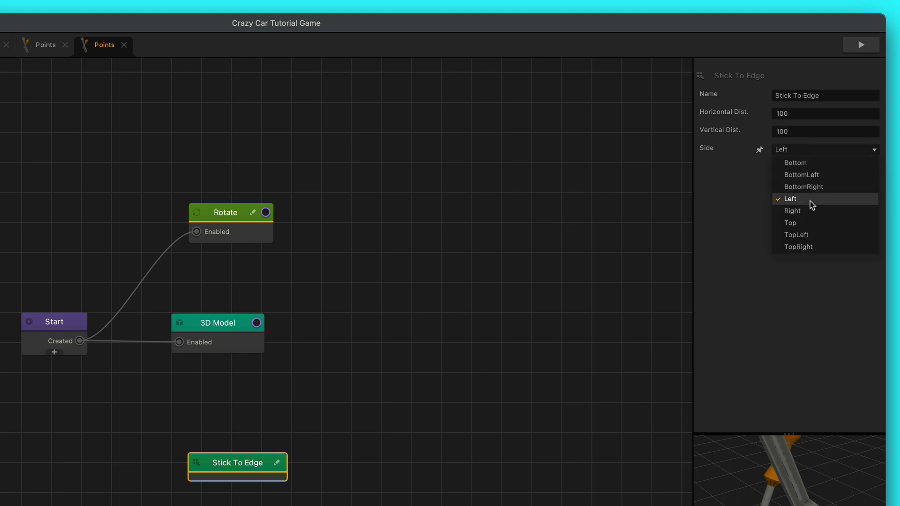
left_click(806, 225)
left_click_drag(219, 458, 195, 432)
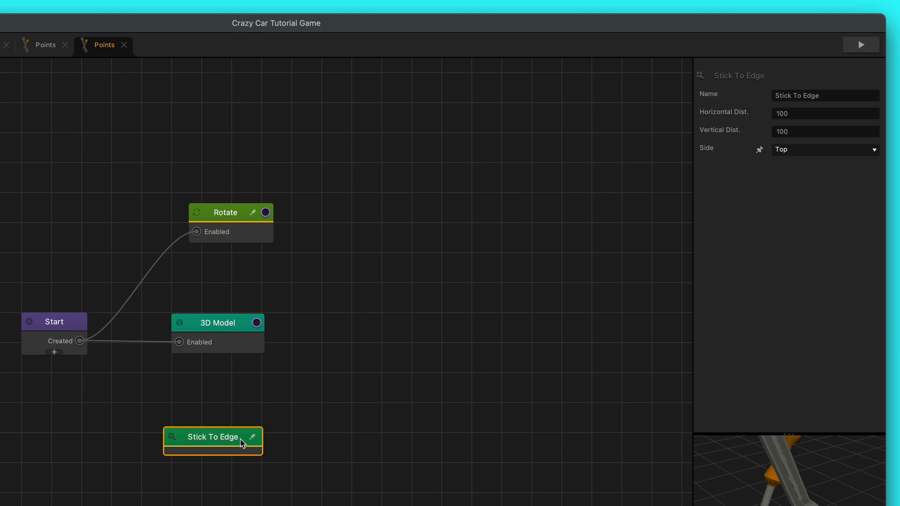
- Set the Stick To Edge node's vertical distance to 180
left_click(793, 131)
left_click(792, 152)
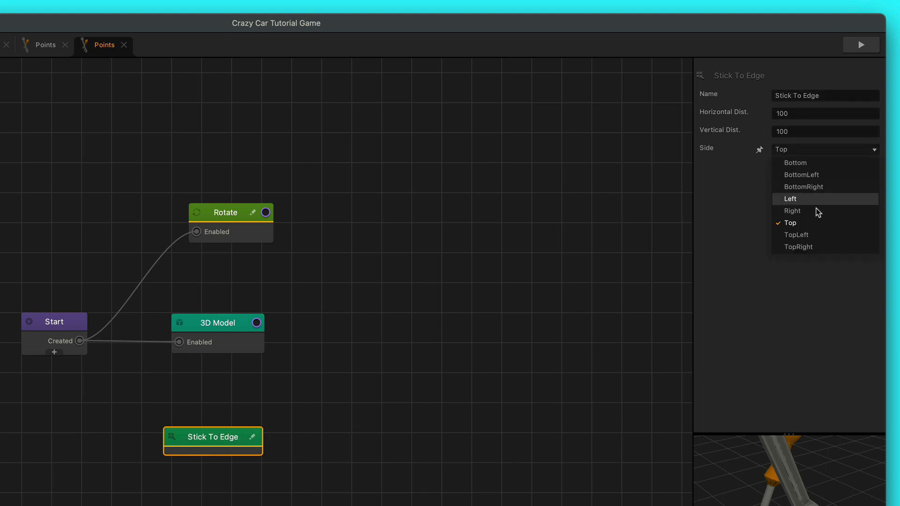
left_click(801, 131)
double_click(801, 130)
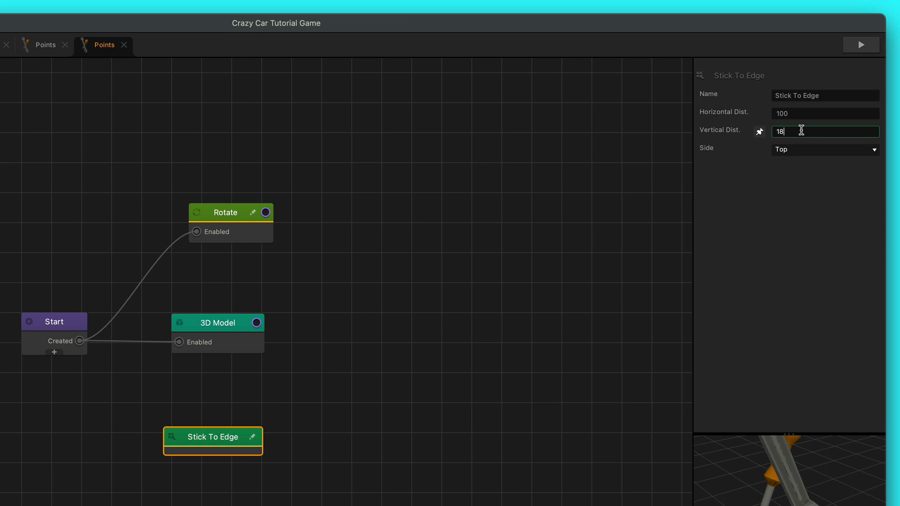
type("180")
key("Return")
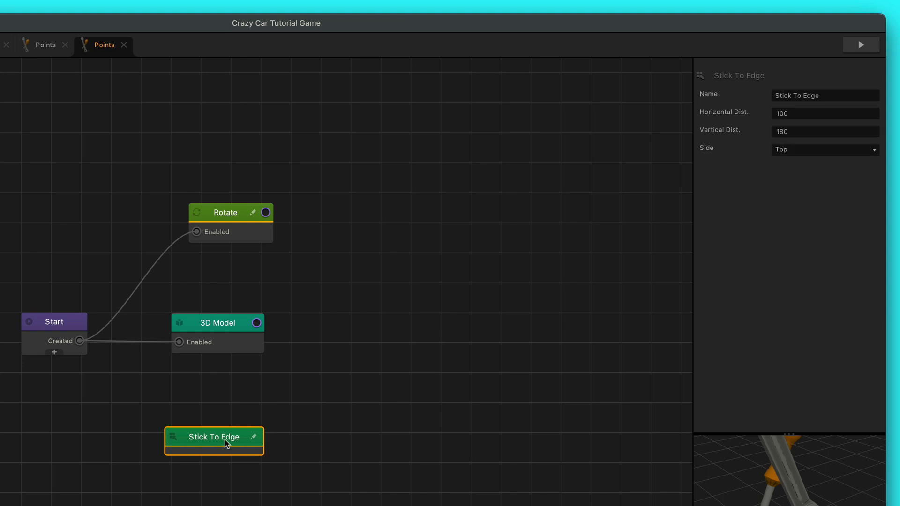
left_click_drag(226, 442, 234, 440)
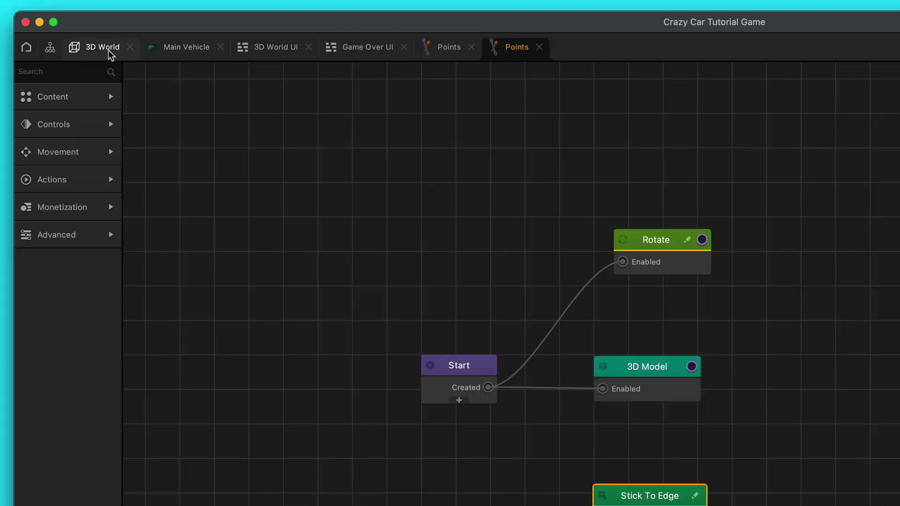
- Preview the game from the 3D World UI to check the Points icon, and close the preview
left_click(106, 49)
left_click(264, 48)
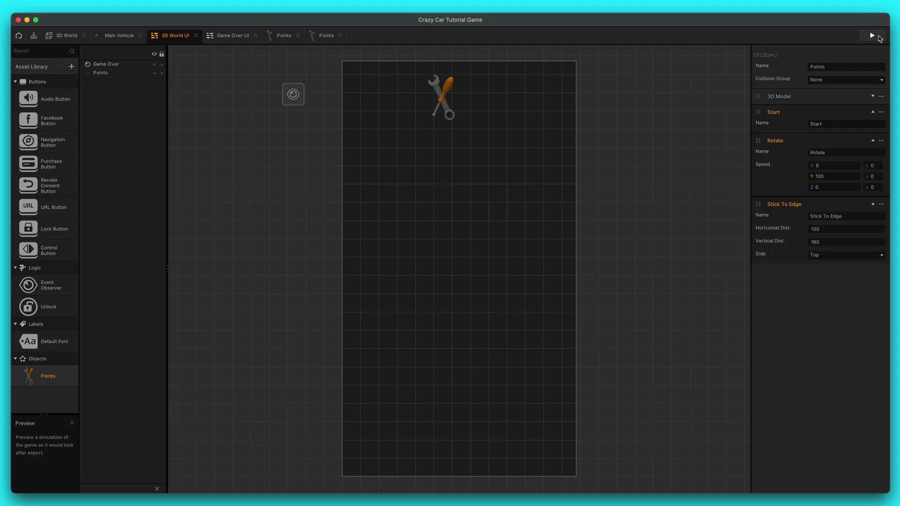
left_click(872, 36)
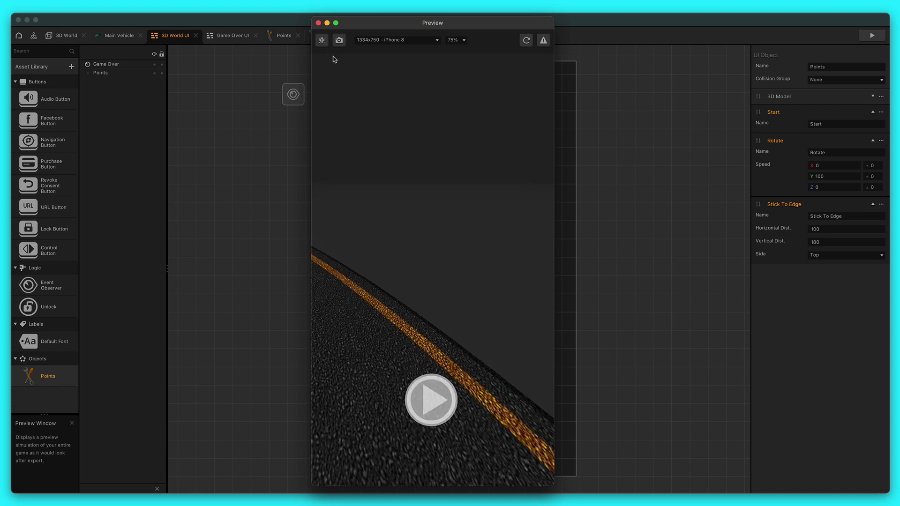
left_click(318, 24)
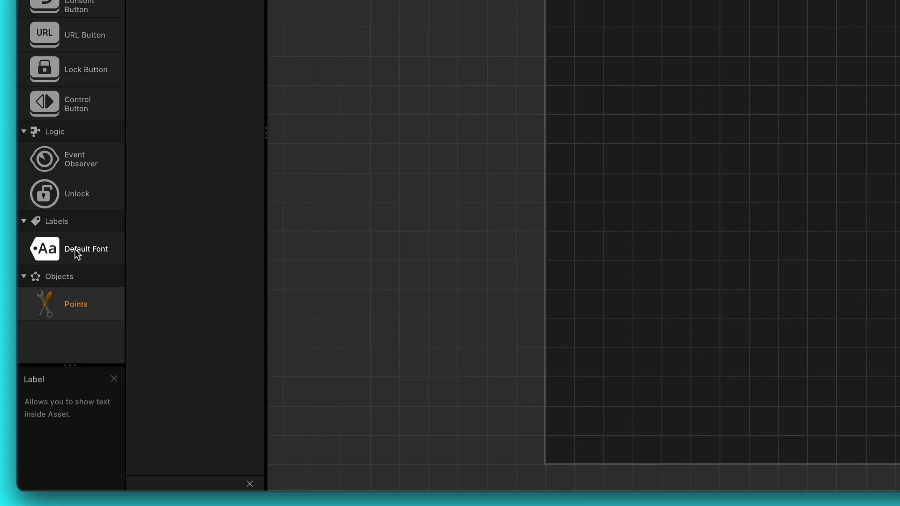
- Add a Default Font label just beside the Points icon and make it show the Score of the Current World
left_click_drag(78, 253, 779, 0)
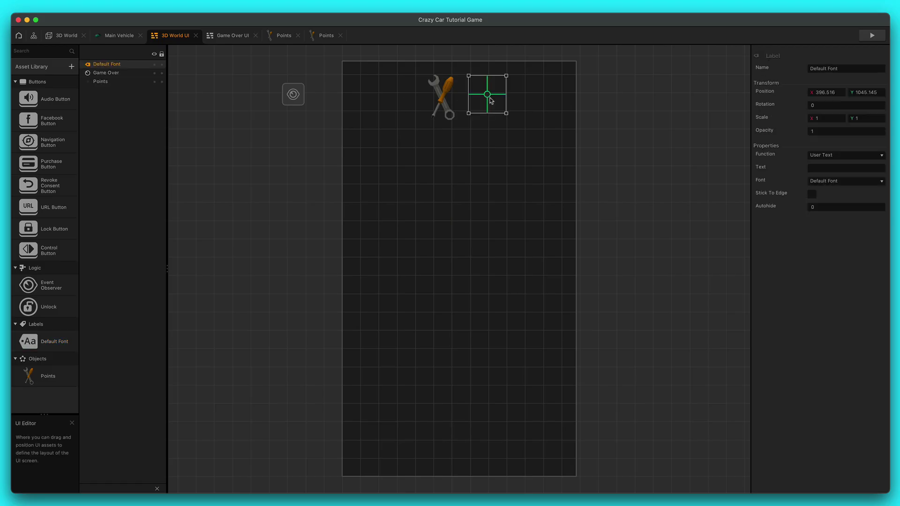
left_click_drag(489, 98, 473, 102)
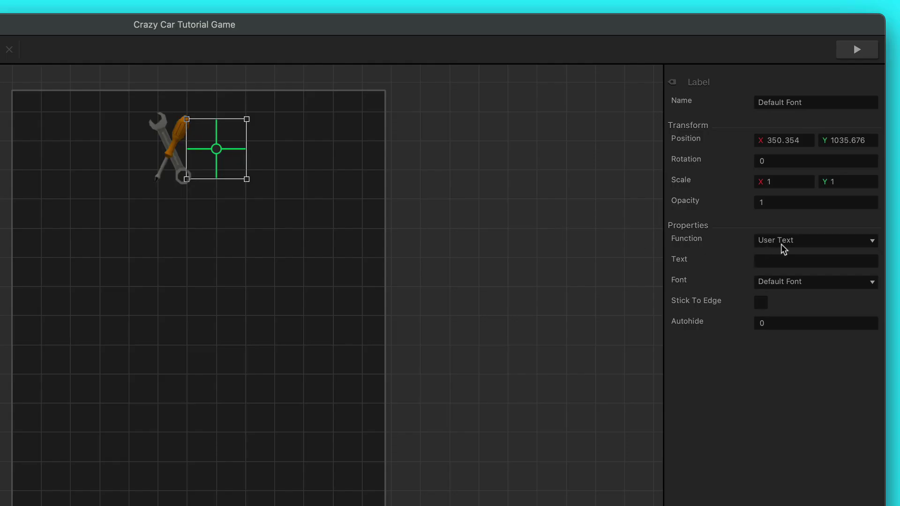
left_click(827, 156)
left_click(791, 269)
left_click(790, 263)
left_click(800, 289)
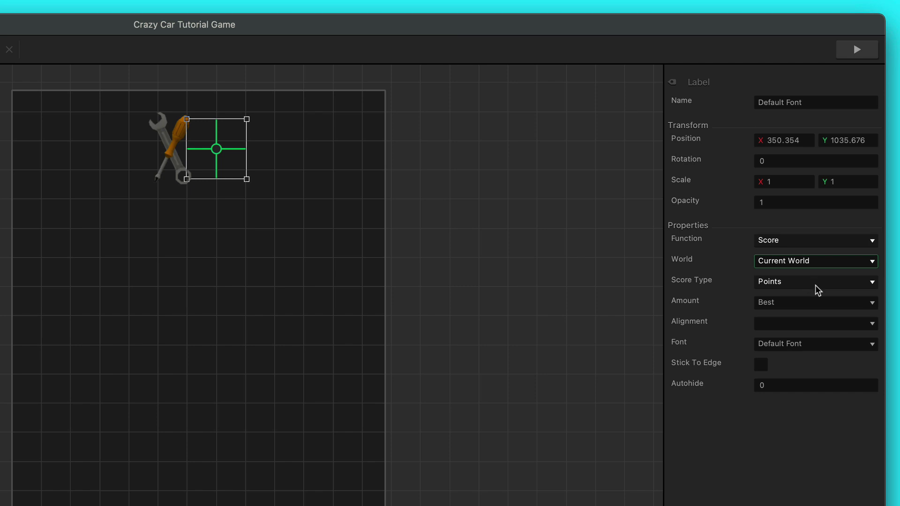
- Set the score label's Amount to Current and Alignment to Left, and enable Stick To Edge
left_click(816, 305)
left_click(817, 335)
left_click(804, 324)
left_click(802, 340)
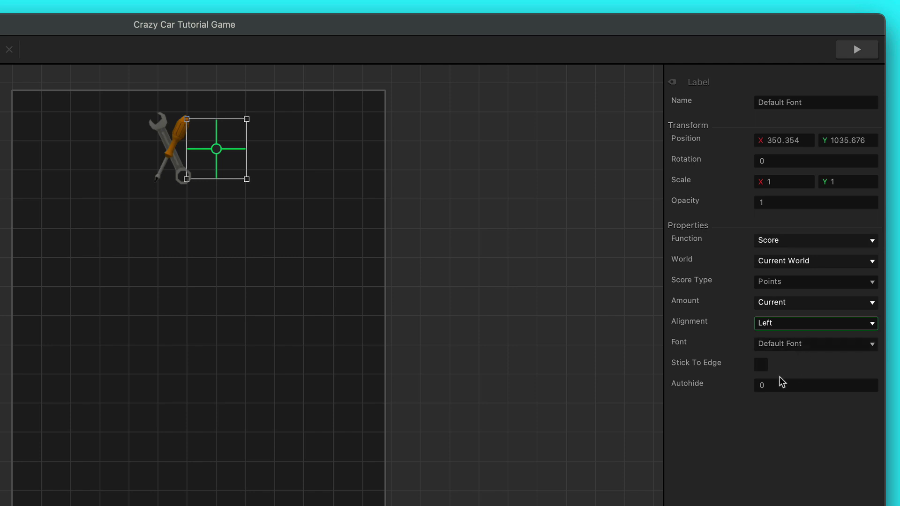
left_click(761, 367)
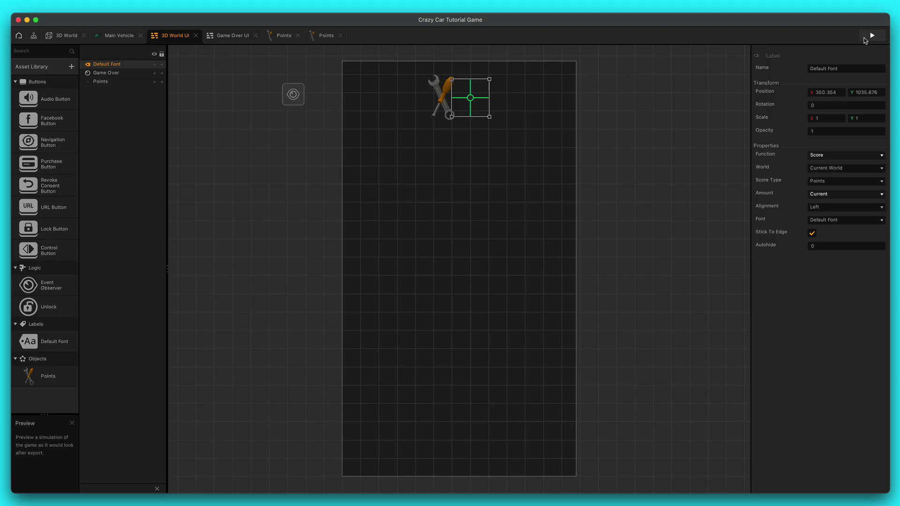
- Play the game in the preview to test the points label while collecting pickups, and close the preview
left_click(856, 49)
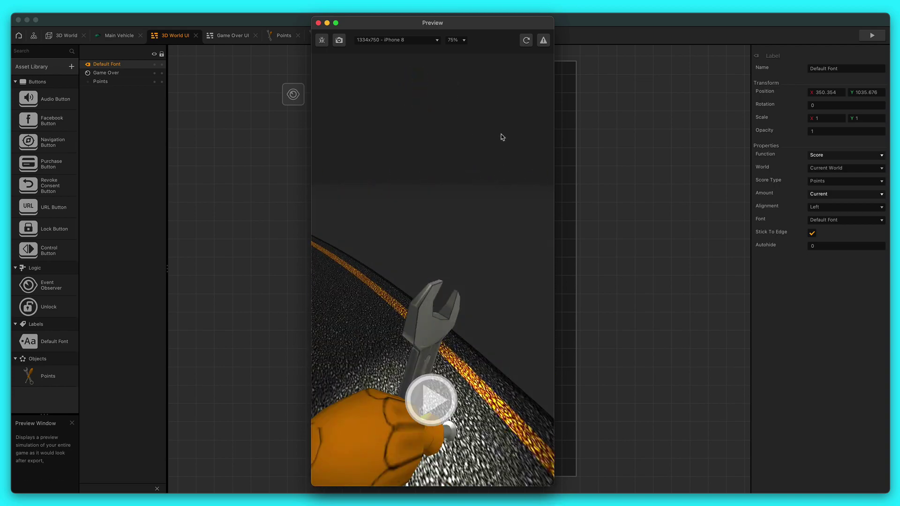
left_click(434, 403)
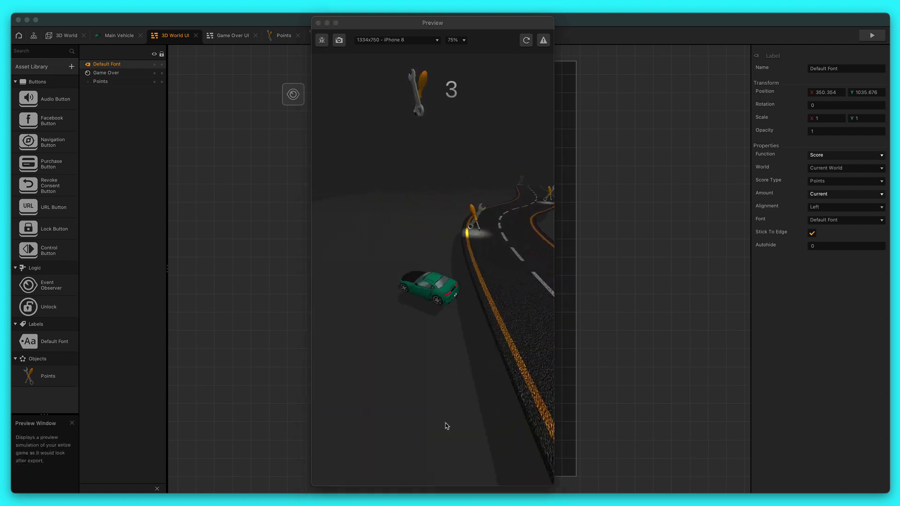
left_click(318, 23)
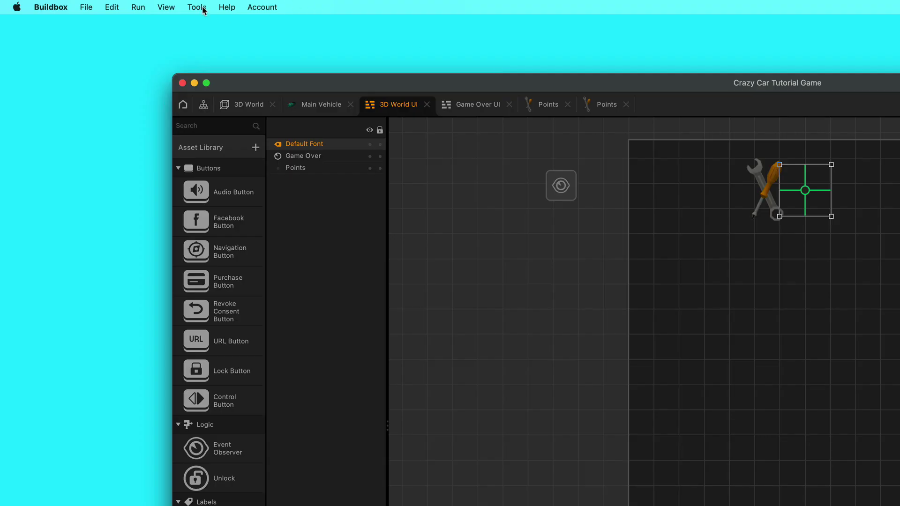
- Open the Font Editor
left_click(197, 7)
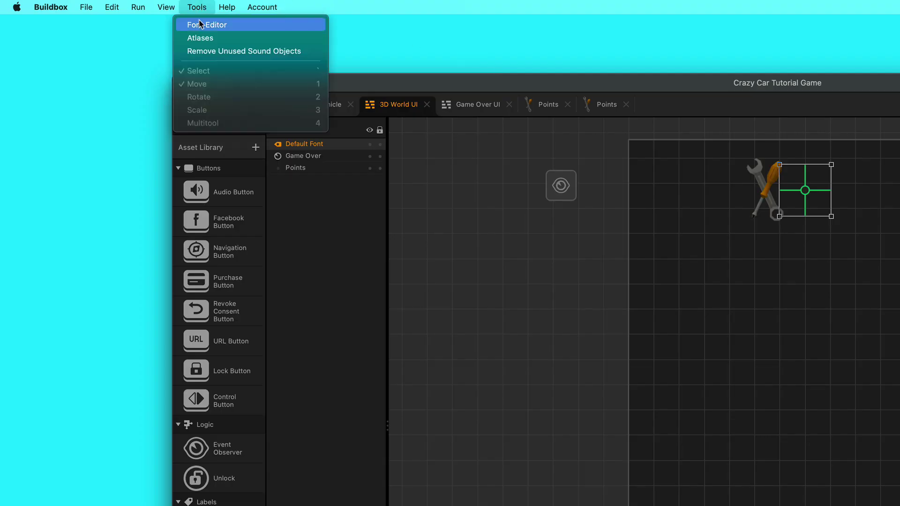